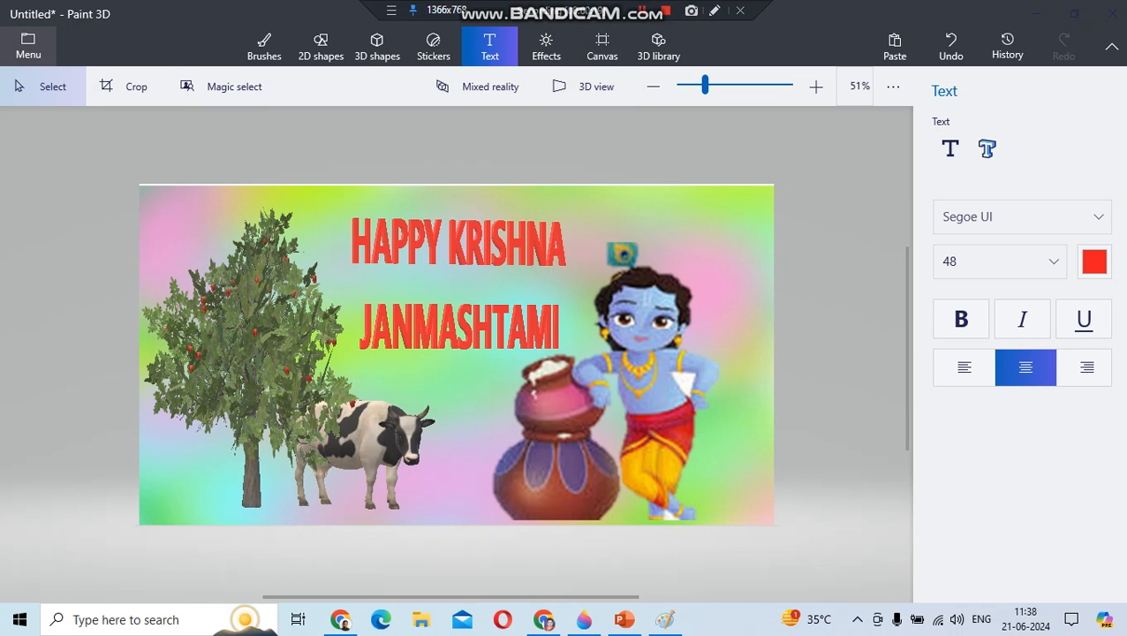
# Start a new blank project, discarding the unsaved changes to the current Krishna Janmashtami artwork
pyautogui.click(28, 46)
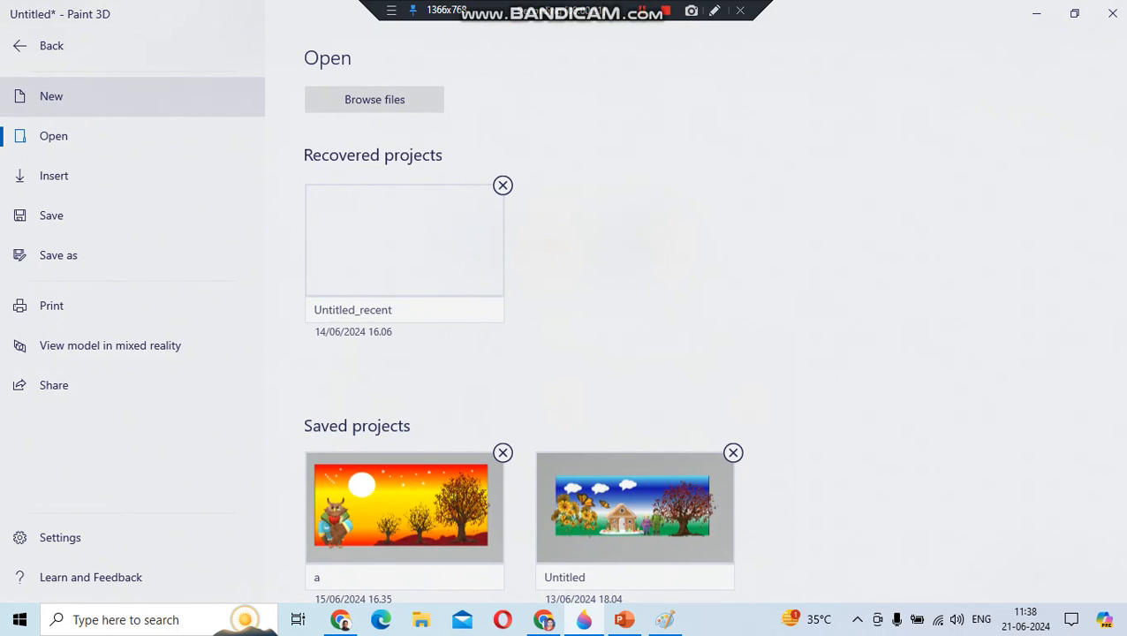
pyautogui.click(51, 96)
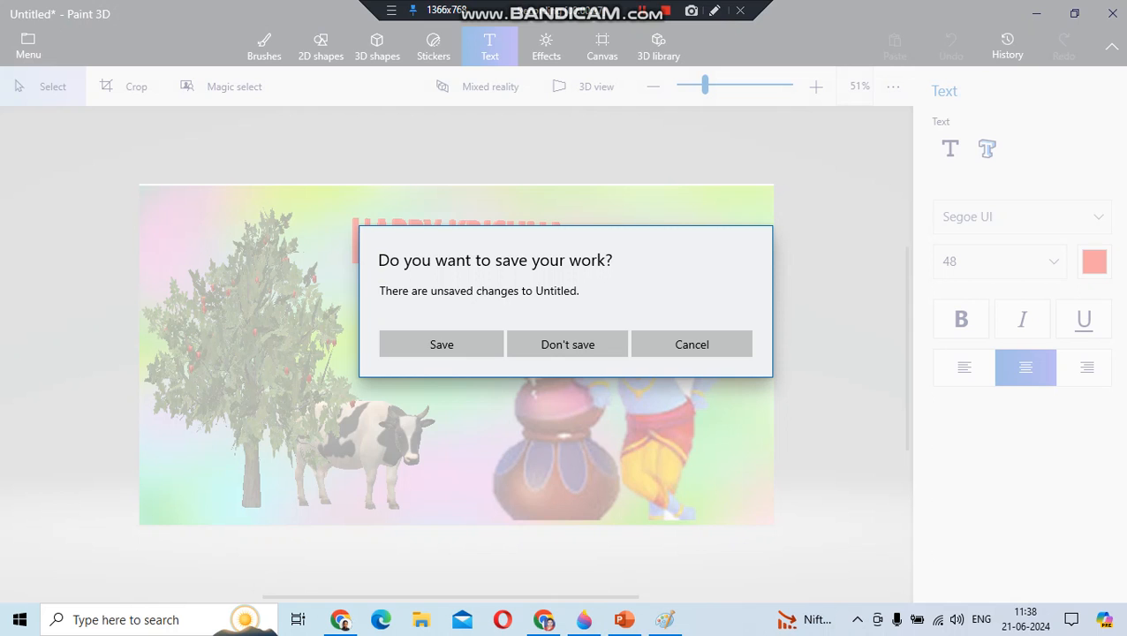
pyautogui.click(568, 344)
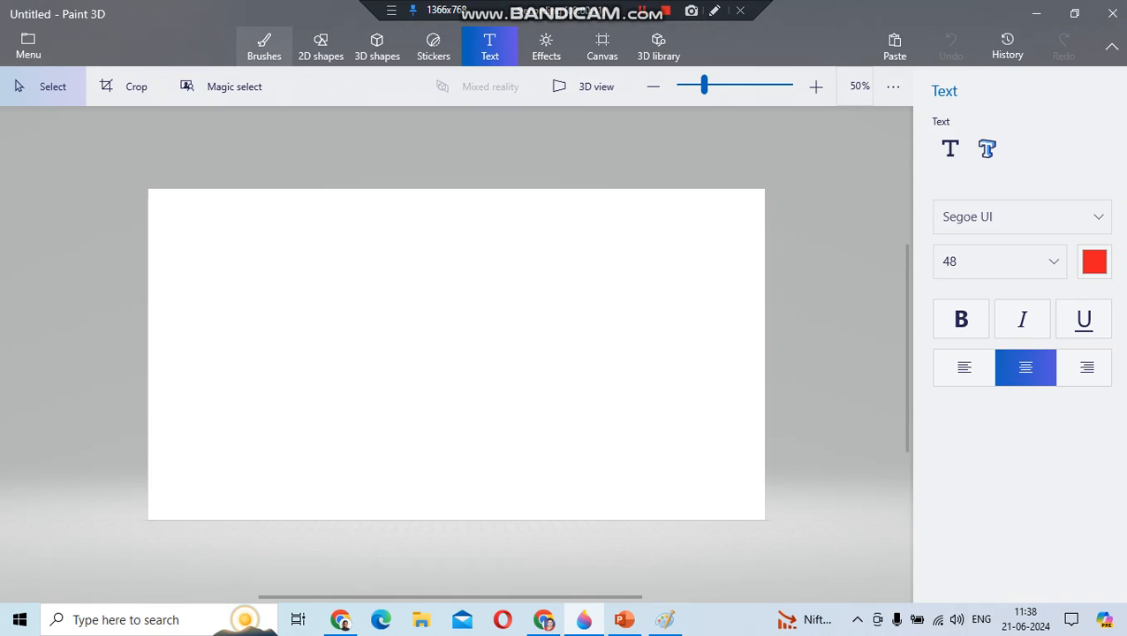
# Spray lime green over the whole white canvas with the Spray can brush, leaving soft, uneven streaks and blotches
pyautogui.click(265, 45)
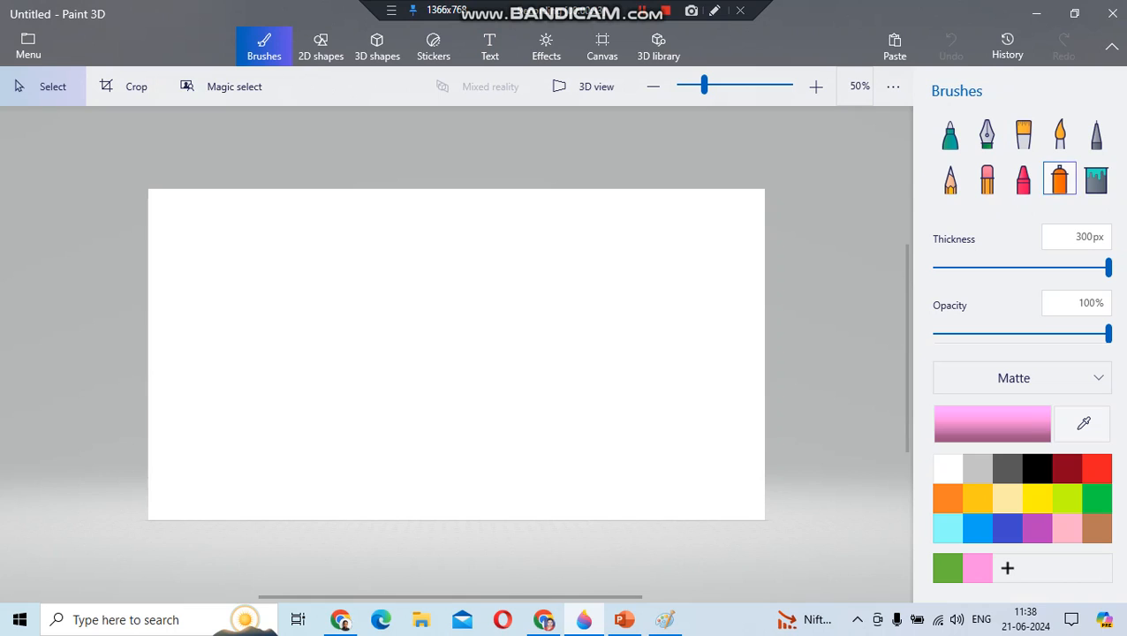
pyautogui.click(1060, 178)
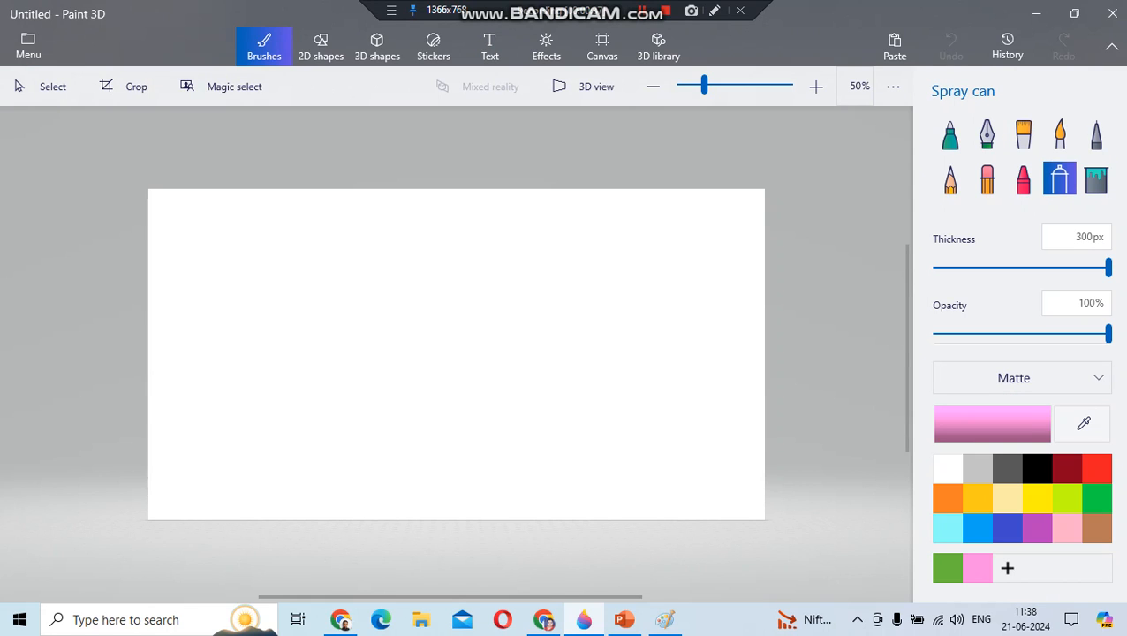
pyautogui.scroll(-1, 1066, 500)
pyautogui.click(1066, 500)
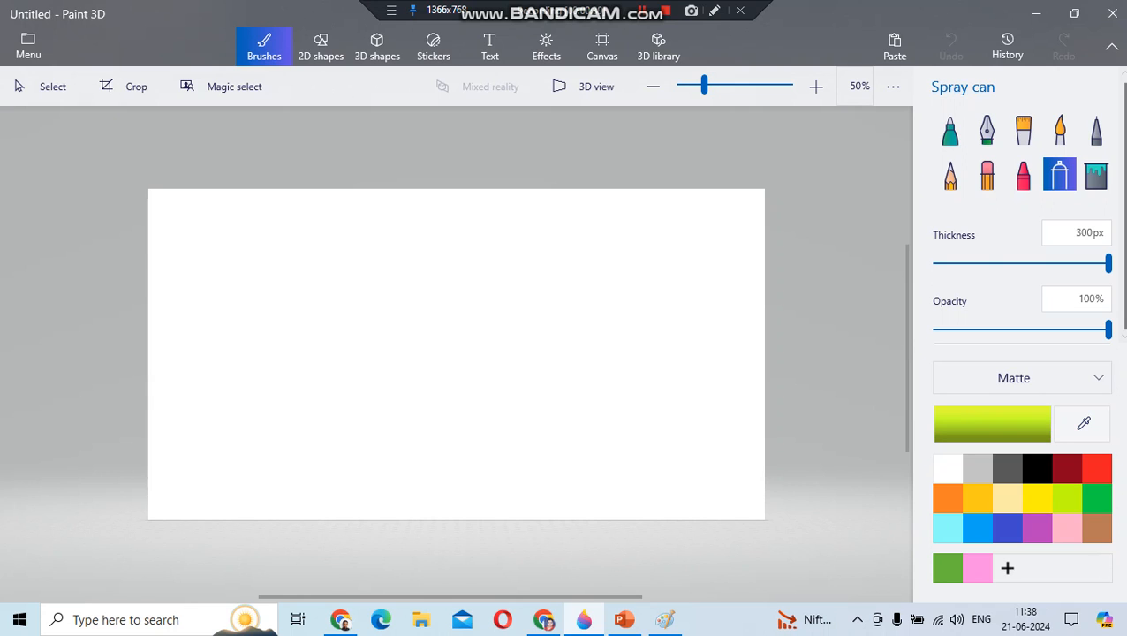
pyautogui.moveTo(168, 212); pyautogui.dragTo(751, 221)
pyautogui.moveTo(751, 388)
pyautogui.mouseDown()
pyautogui.moveTo(327, 450)
pyautogui.moveTo(734, 402)
pyautogui.moveTo(619, 367)
pyautogui.moveTo(411, 502)
pyautogui.moveTo(738, 299)
pyautogui.moveTo(707, 208)
pyautogui.moveTo(238, 501)
pyautogui.moveTo(200, 265)
pyautogui.moveTo(502, 225)
pyautogui.mouseUp()
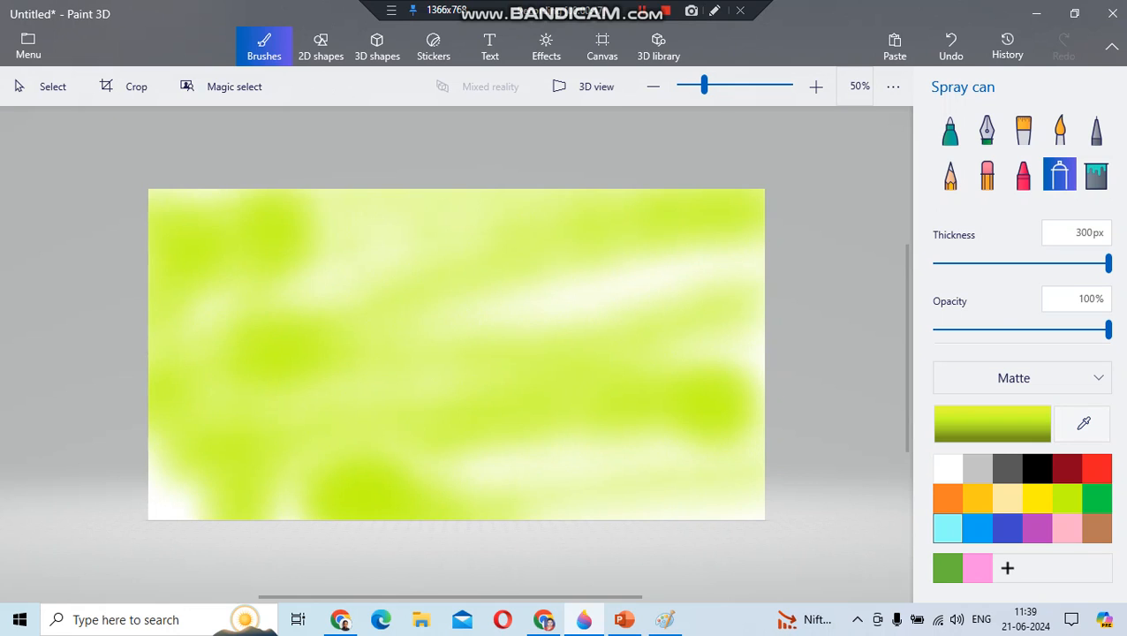
# Spray light turquoise streaks and spots across the lime background, letting patches of lime show through
pyautogui.click(947, 528)
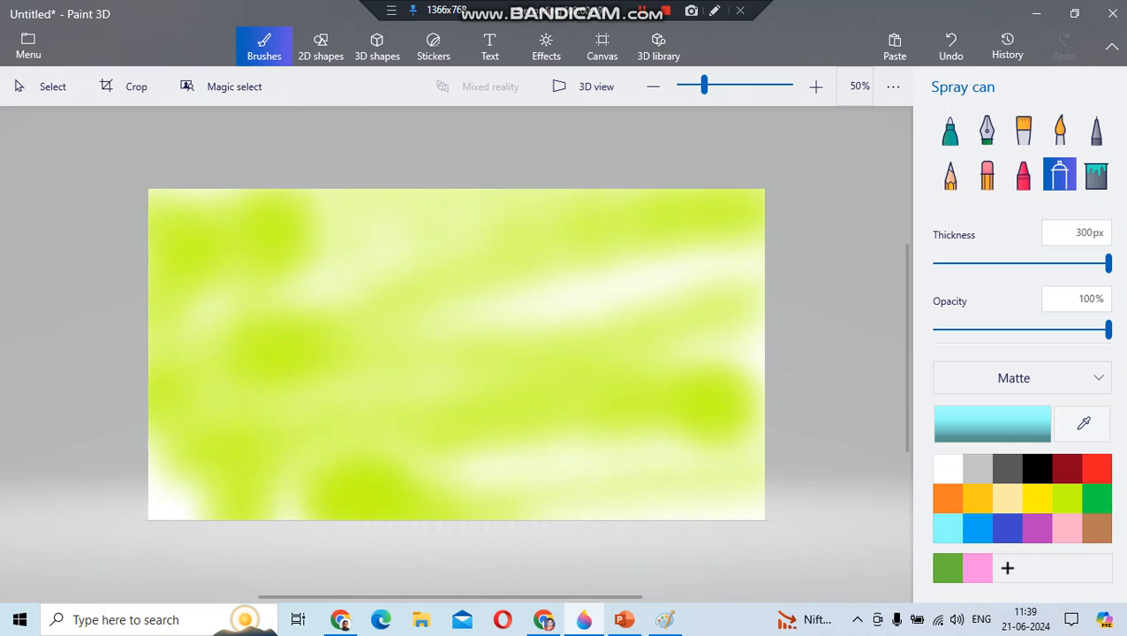
pyautogui.moveTo(672, 212); pyautogui.dragTo(181, 226)
pyautogui.moveTo(671, 344); pyautogui.dragTo(243, 230)
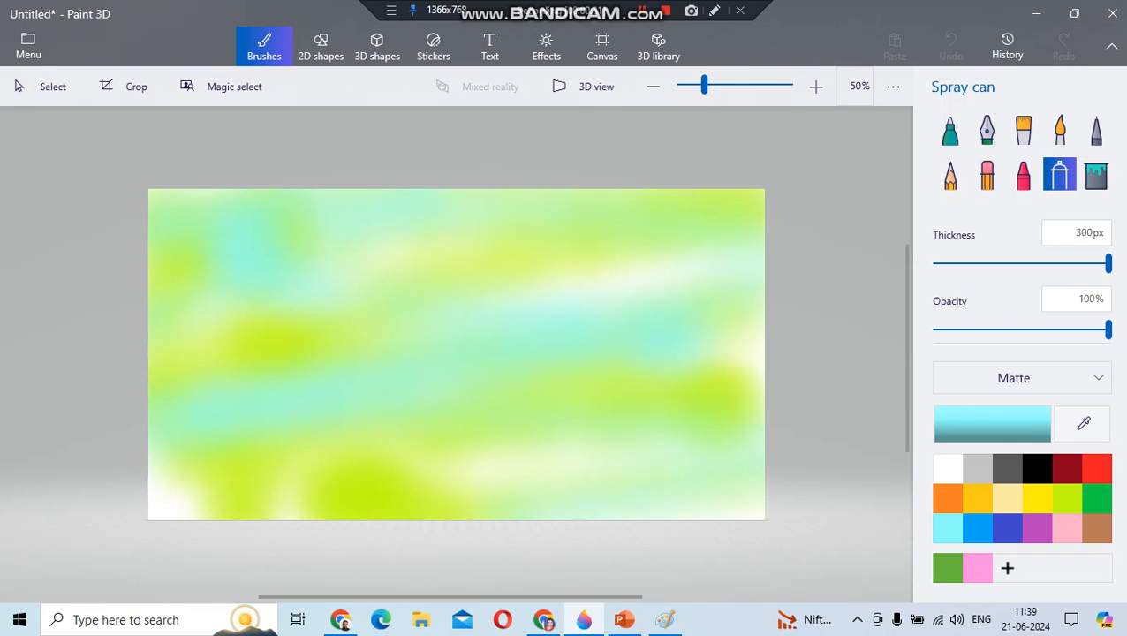
pyautogui.moveTo(177, 490)
pyautogui.mouseDown()
pyautogui.moveTo(685, 444)
pyautogui.moveTo(592, 389)
pyautogui.mouseUp()
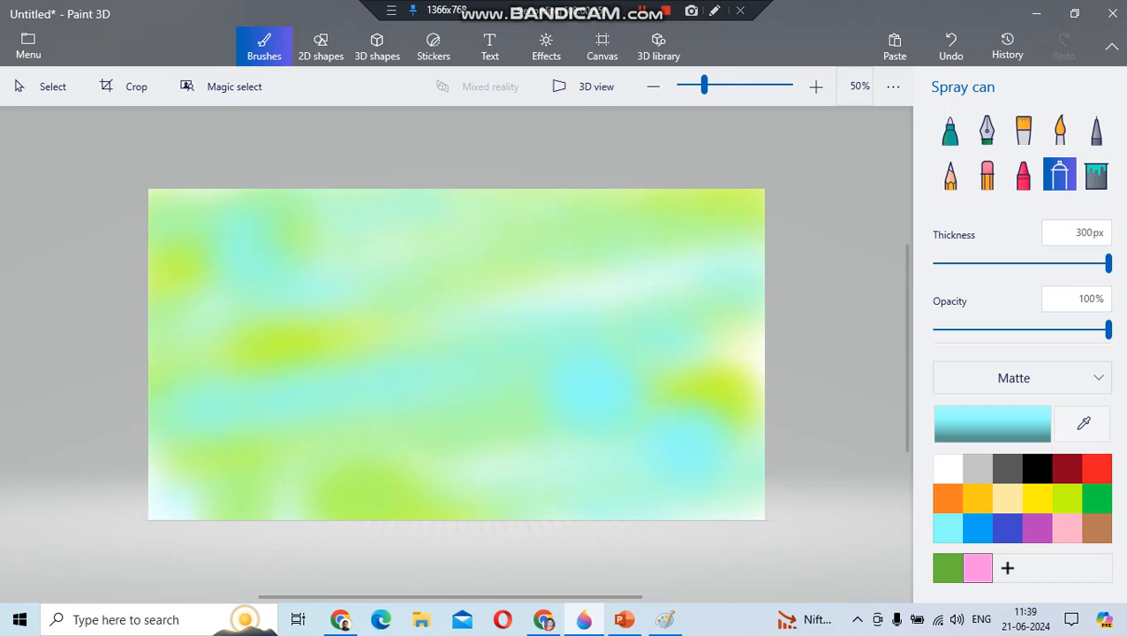
# Spray pink streaks diagonally across the background and add pink patches near the canvas's lower right corner
pyautogui.click(977, 568)
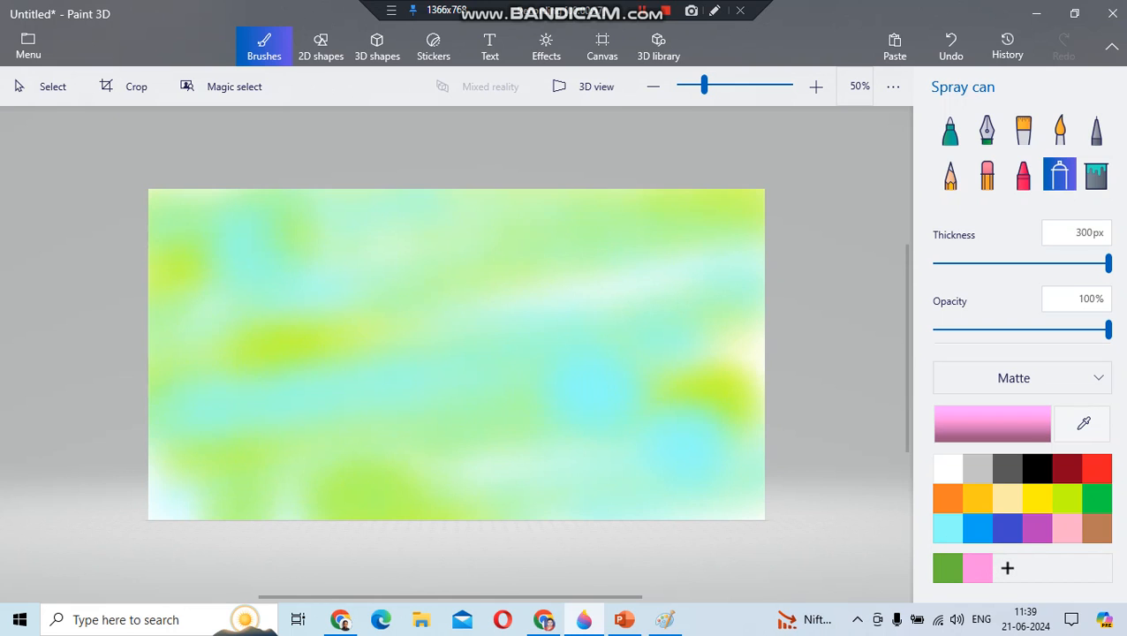
pyautogui.moveTo(172, 213)
pyautogui.mouseDown()
pyautogui.moveTo(743, 265)
pyautogui.moveTo(177, 424)
pyautogui.moveTo(177, 495)
pyautogui.mouseUp()
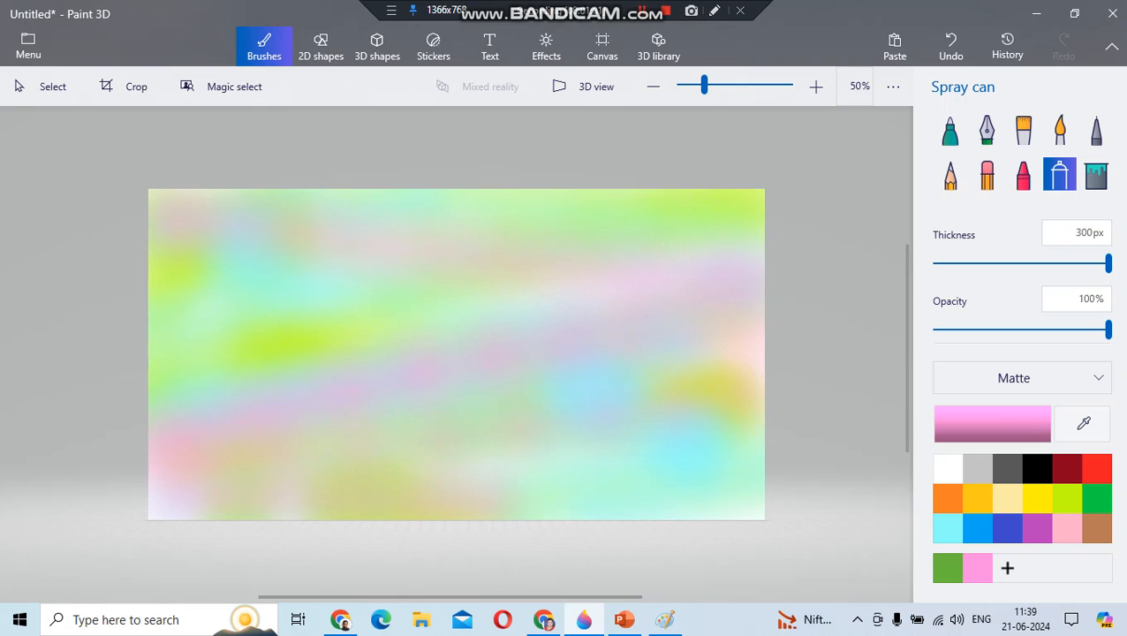
pyautogui.moveTo(600, 477); pyautogui.dragTo(751, 506)
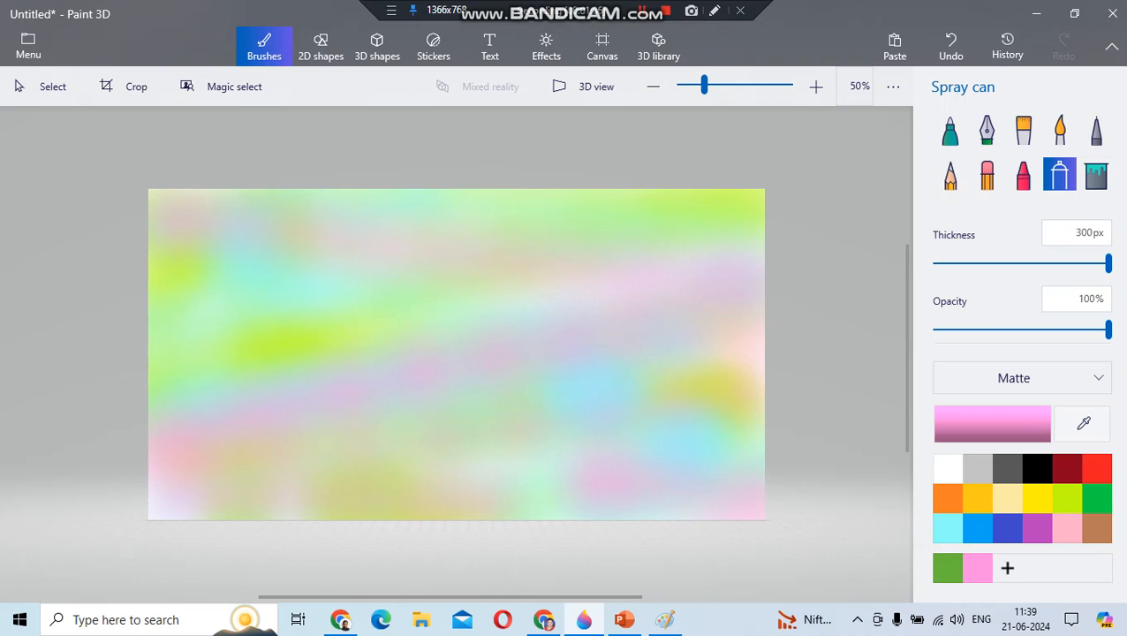
pyautogui.click(949, 567)
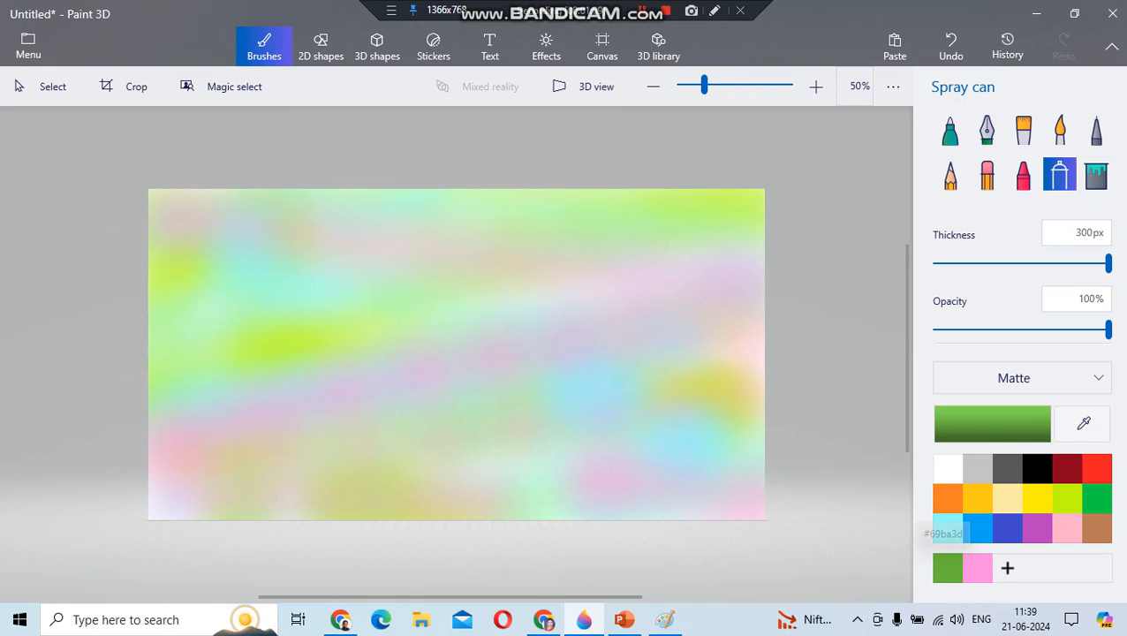
pyautogui.moveTo(163, 477)
pyautogui.mouseDown()
pyautogui.moveTo(733, 469)
pyautogui.moveTo(177, 199)
pyautogui.moveTo(733, 203)
pyautogui.moveTo(177, 446)
pyautogui.moveTo(566, 362)
pyautogui.mouseUp()
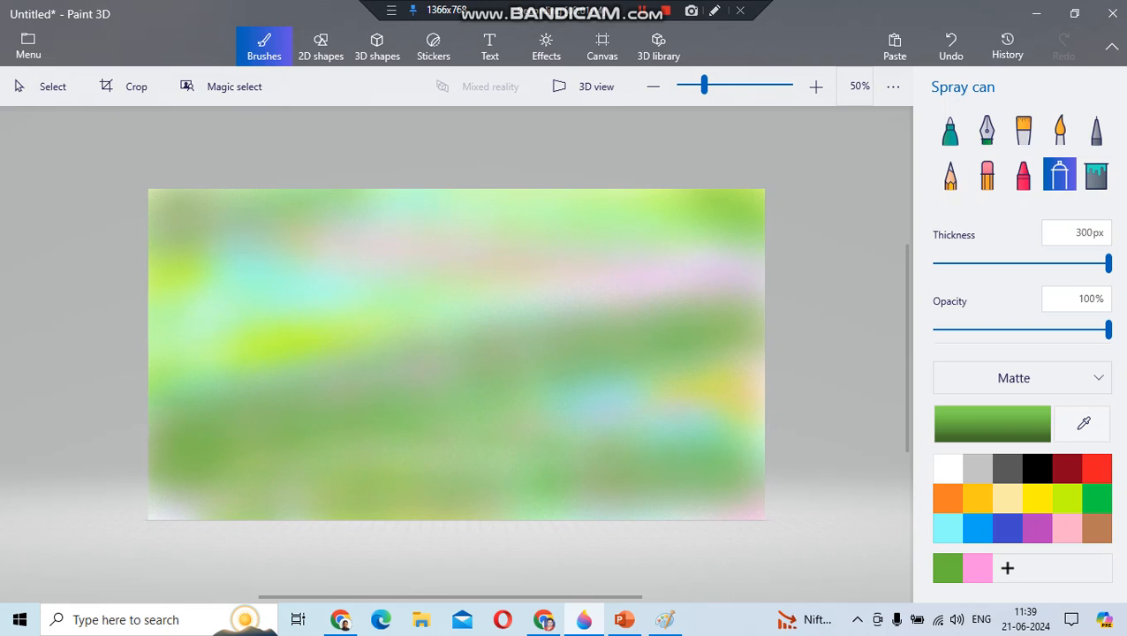
pyautogui.hotkey('ctrl', 'z')
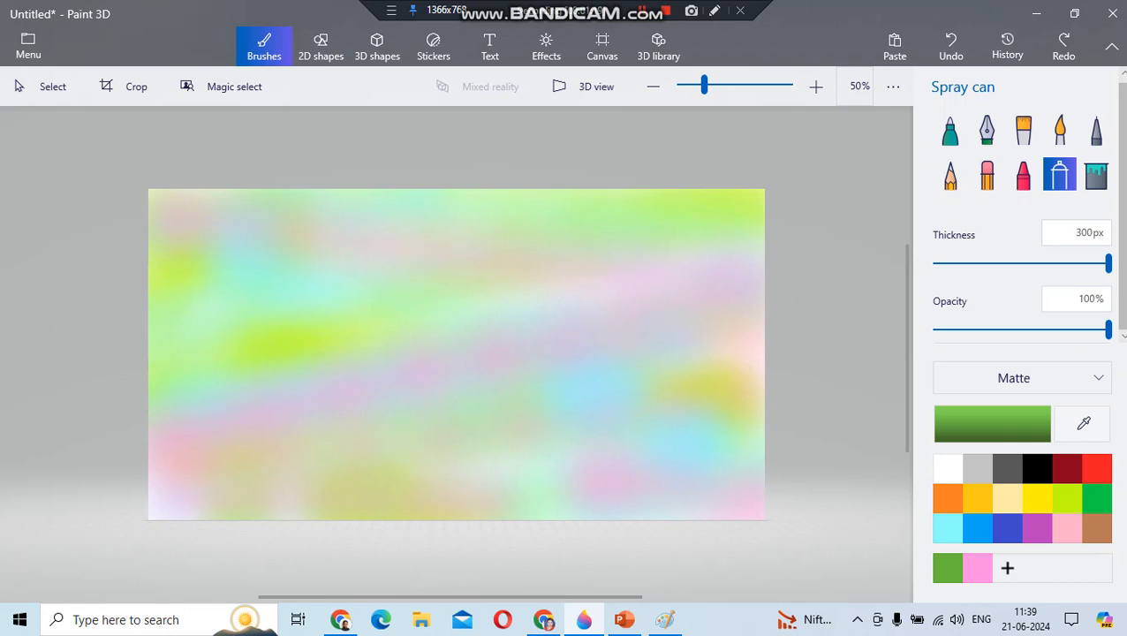
# Search the 3D library for "TREE", replacing the previous cow search
pyautogui.click(659, 46)
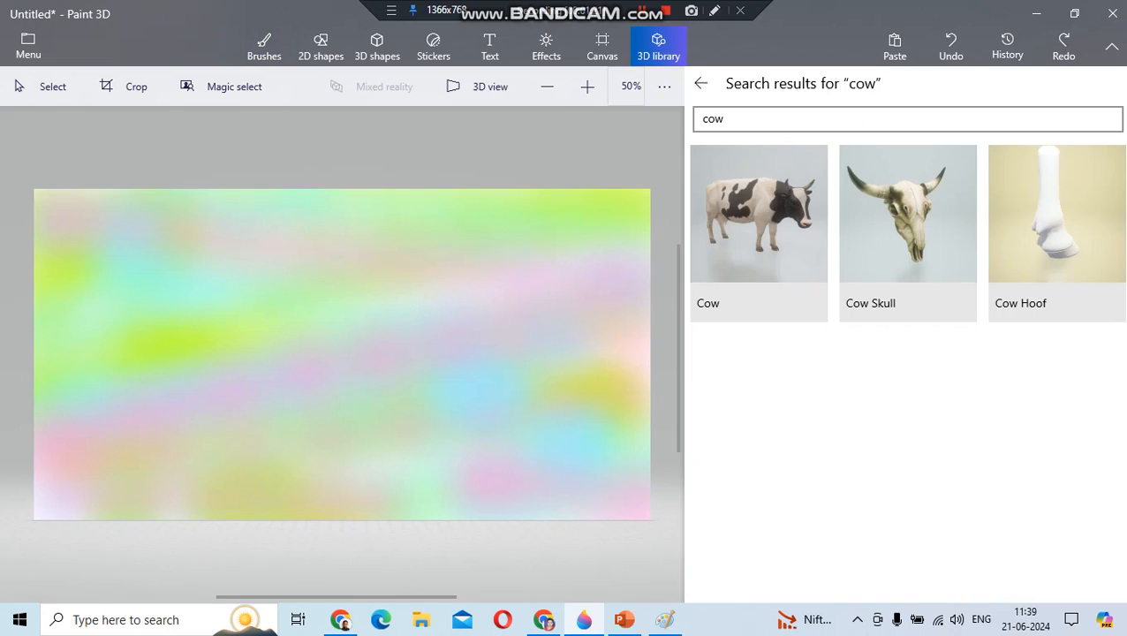
pyautogui.click(723, 119)
pyautogui.press('BackSpace')
pyautogui.press('BackSpace')
pyautogui.press('BackSpace')
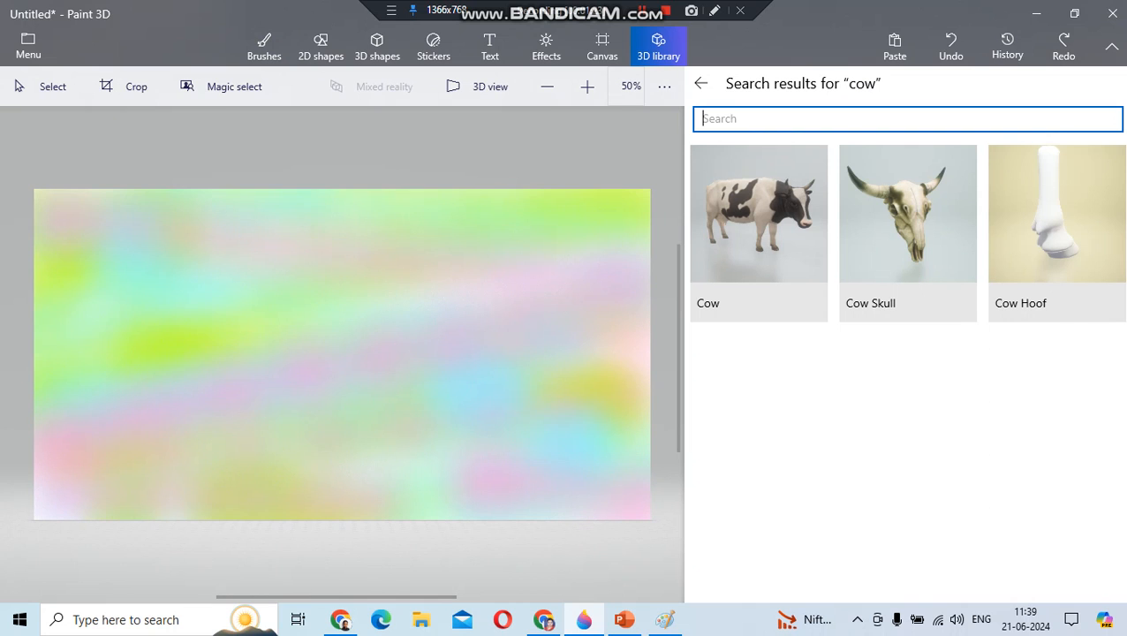
pyautogui.write('TREE')
pyautogui.press('Return')
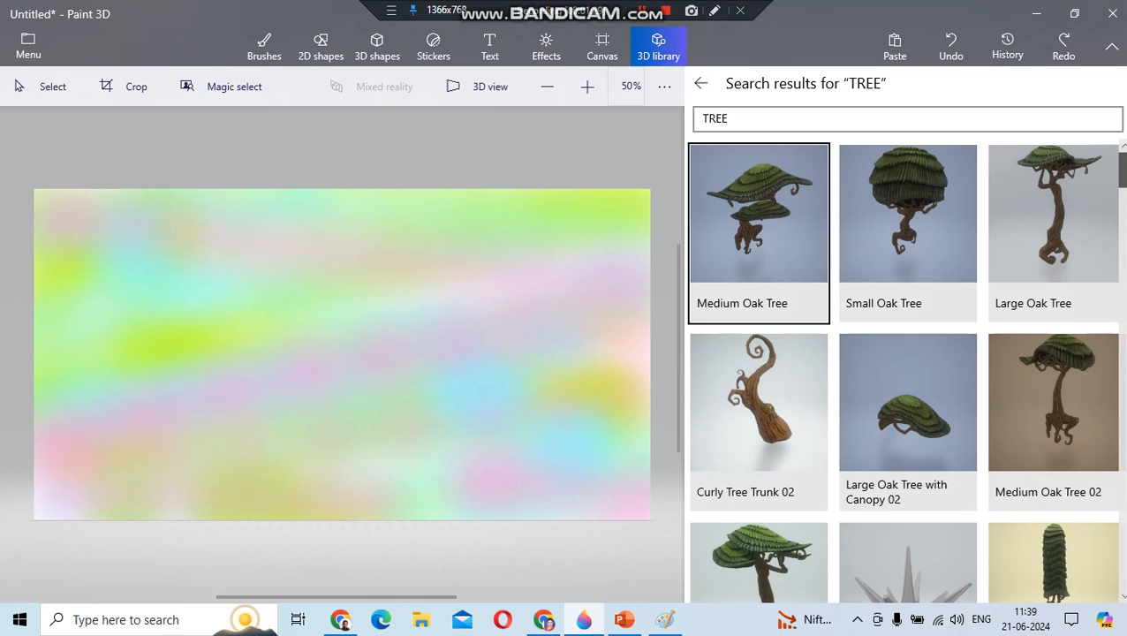
# Insert the Apple Tree model from the tree search results onto the canvas
pyautogui.scroll(-5, 907, 371)
pyautogui.scroll(-6, 907, 371)
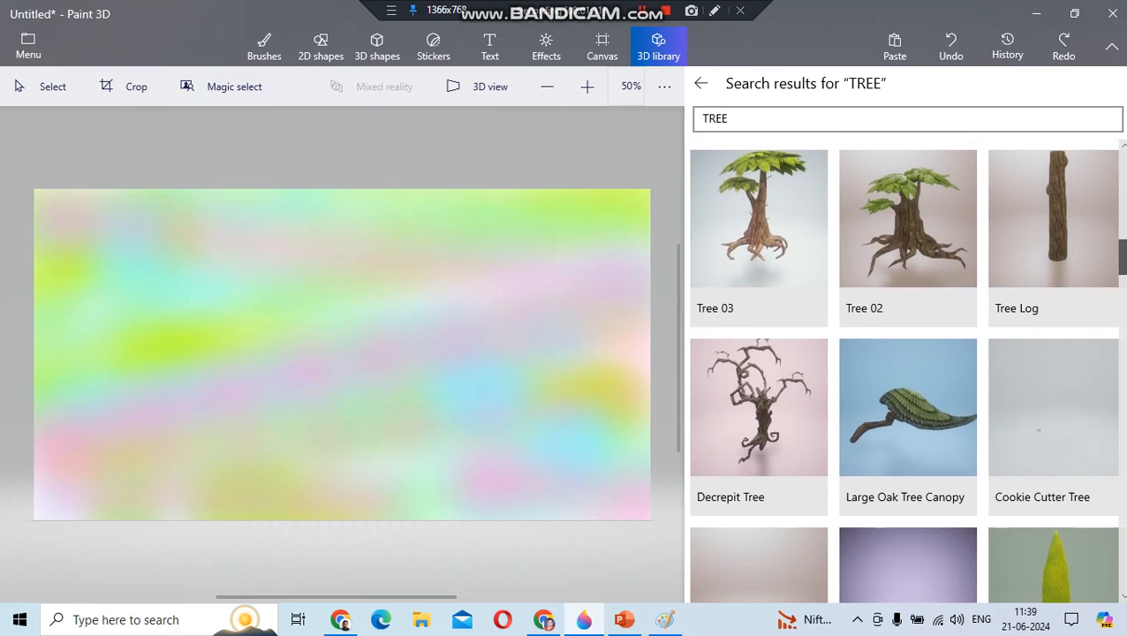
pyautogui.scroll(-5, 908, 371)
pyautogui.scroll(-4, 907, 371)
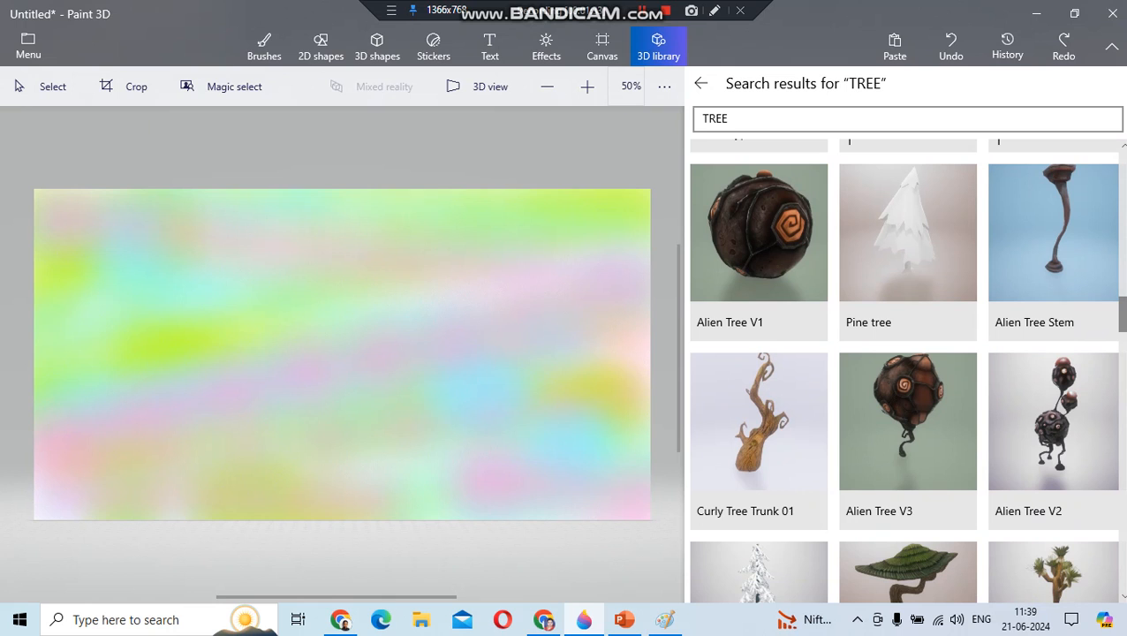
pyautogui.scroll(-7, 907, 371)
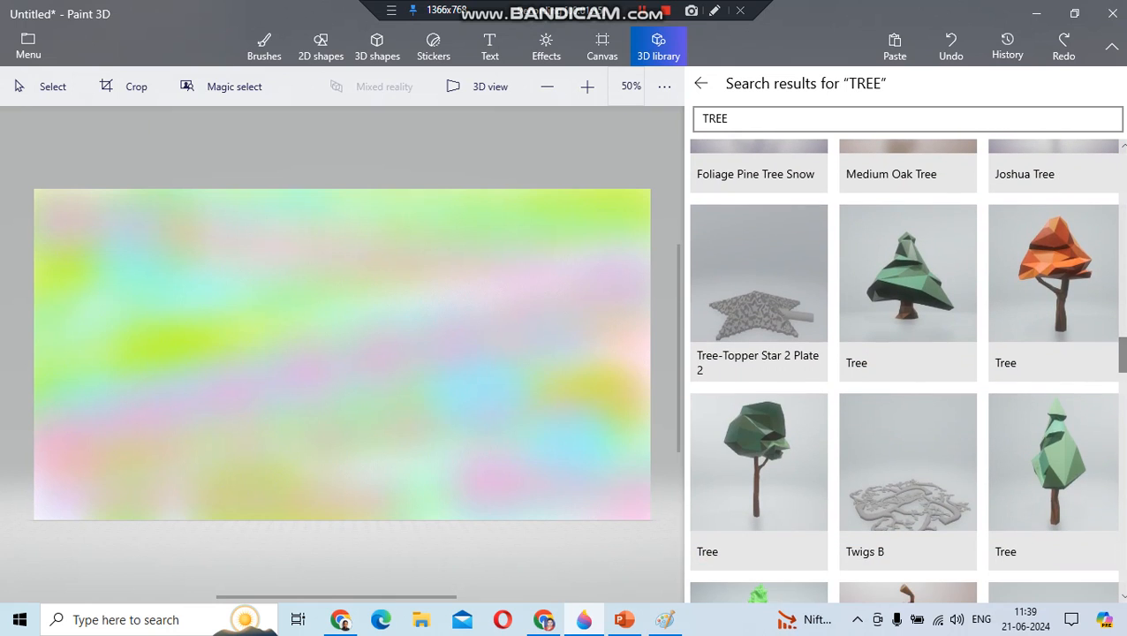
pyautogui.scroll(-8, 1051, 371)
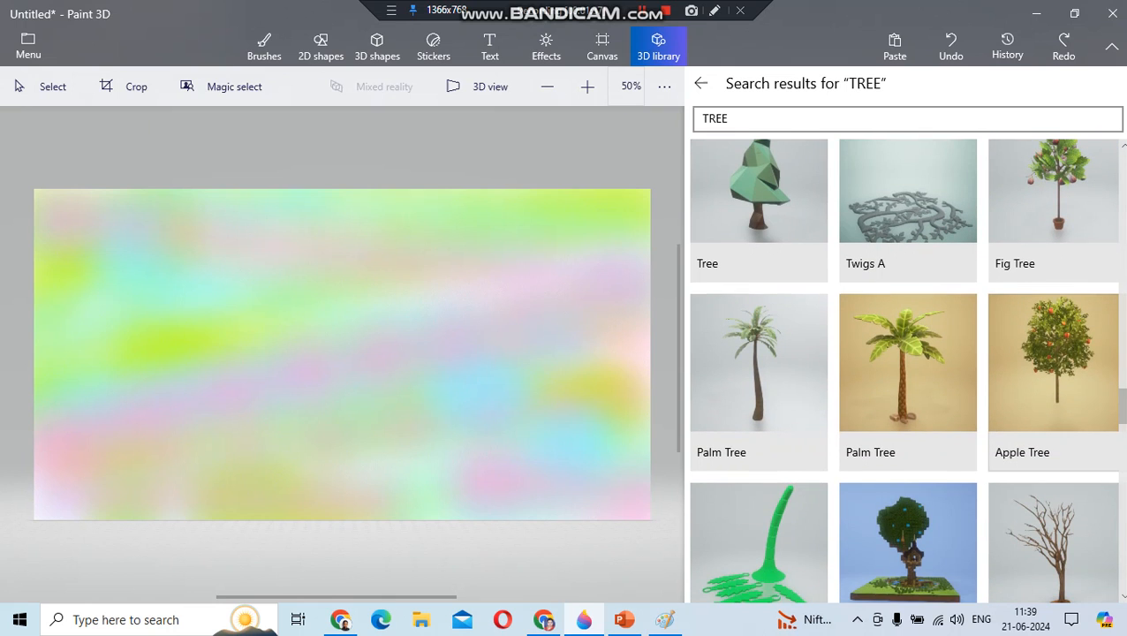
pyautogui.click(1051, 371)
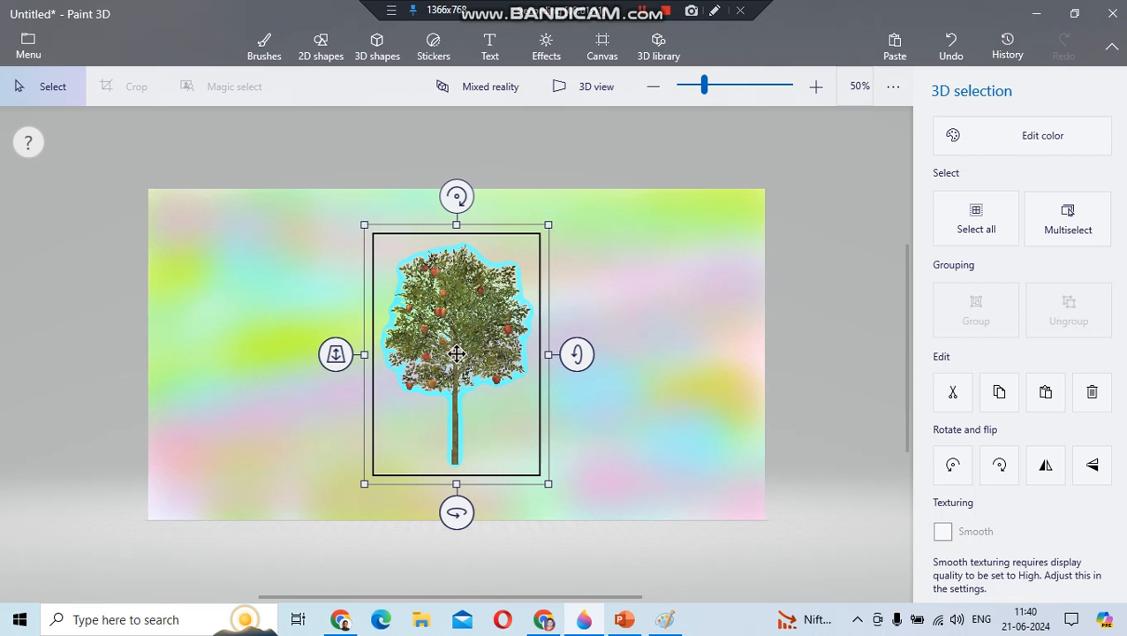
# Move the apple tree to the canvas's left side, enlarge it and set its trunk just above the lower edge
pyautogui.moveTo(457, 354); pyautogui.dragTo(218, 419)
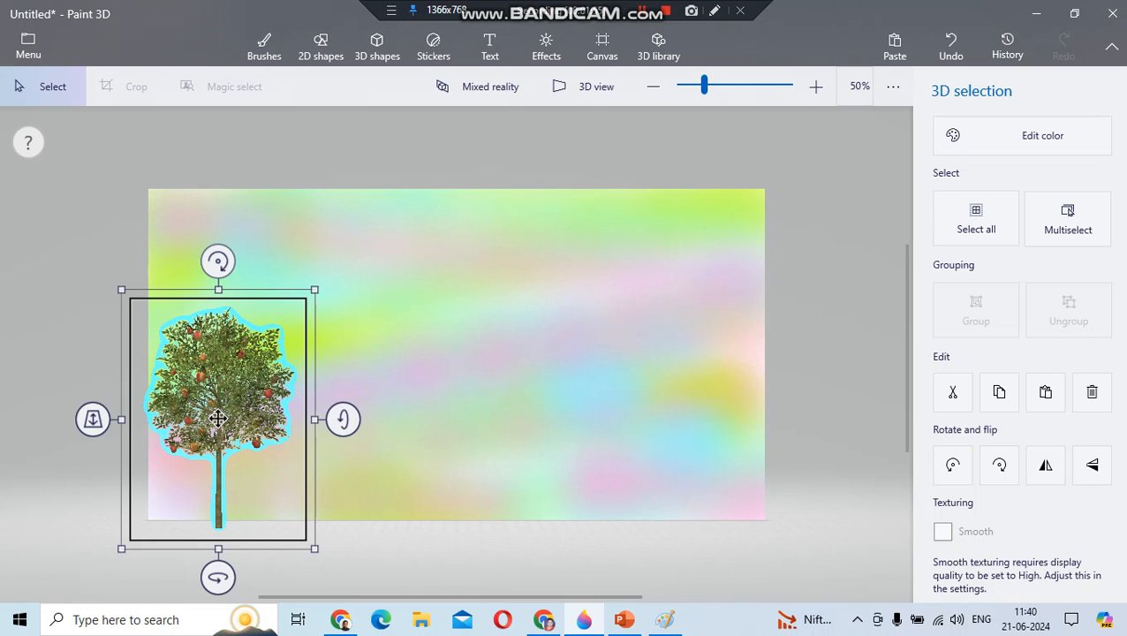
pyautogui.moveTo(314, 290); pyautogui.dragTo(346, 243)
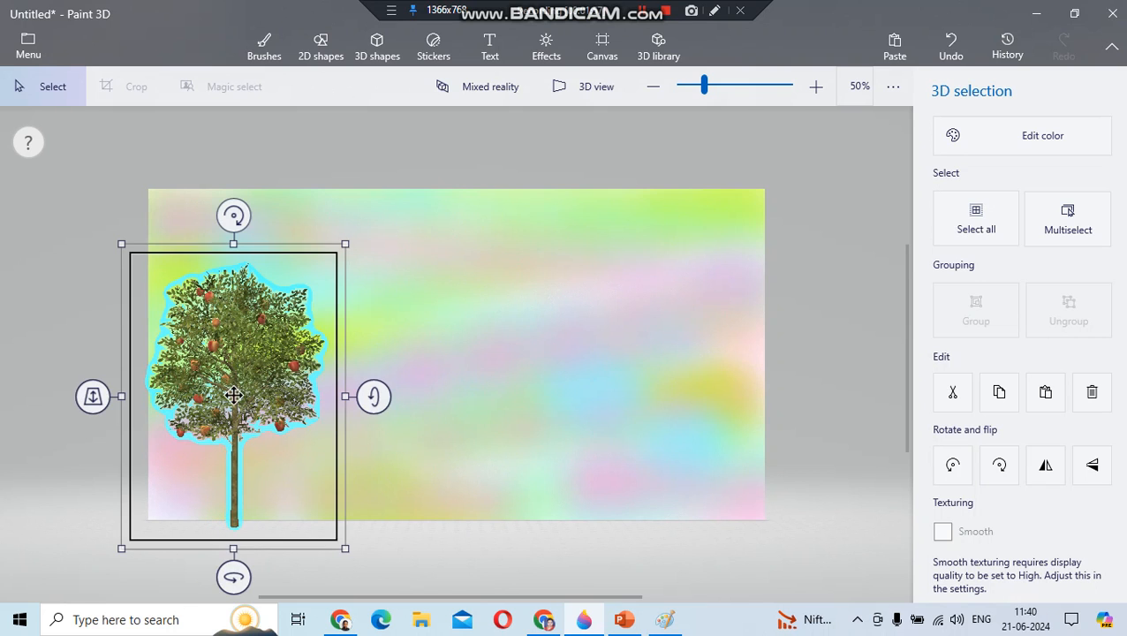
pyautogui.moveTo(233, 396)
pyautogui.mouseDown()
pyautogui.moveTo(246, 374)
pyautogui.moveTo(243, 395)
pyautogui.moveTo(237, 377)
pyautogui.mouseUp()
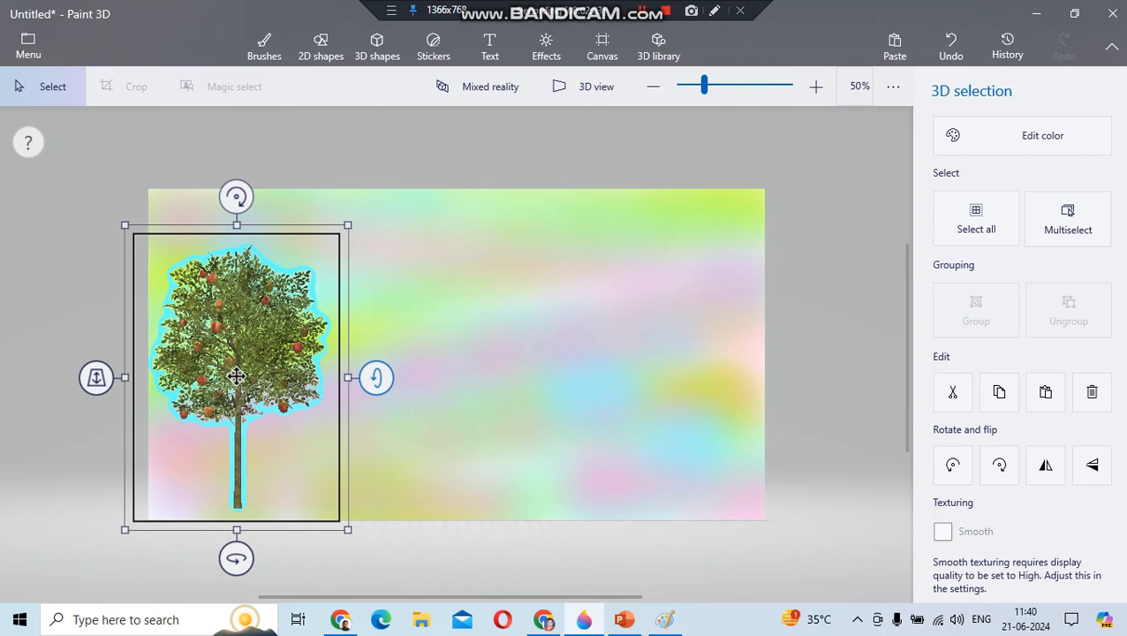
pyautogui.moveTo(376, 378); pyautogui.dragTo(383, 378)
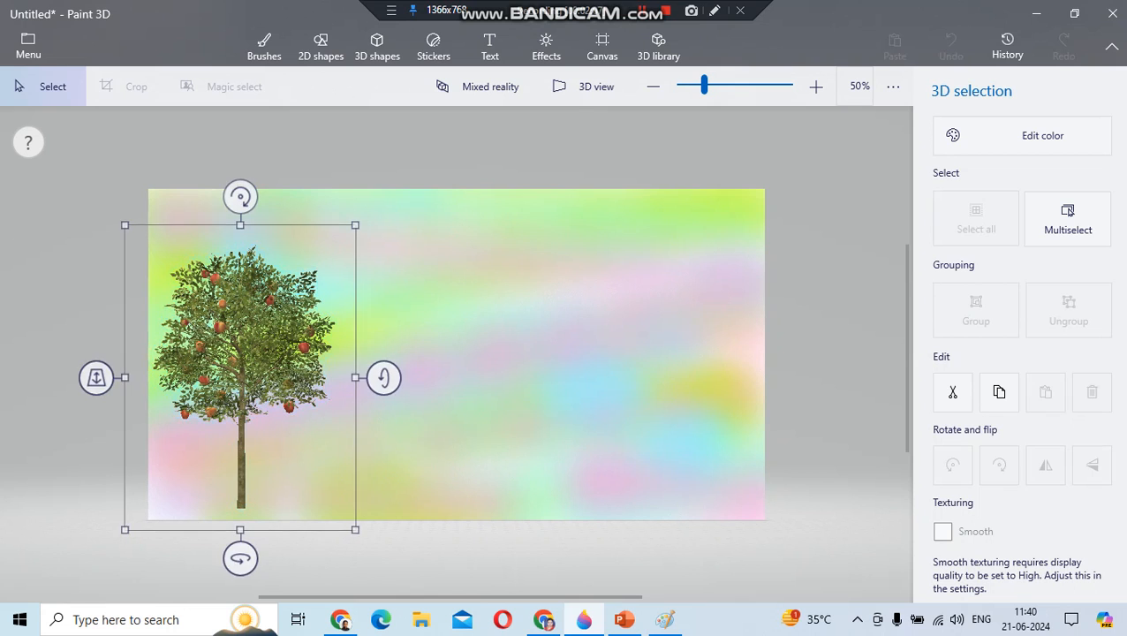
pyautogui.moveTo(240, 354)
pyautogui.mouseDown()
pyautogui.moveTo(241, 371)
pyautogui.moveTo(240, 351)
pyautogui.mouseUp()
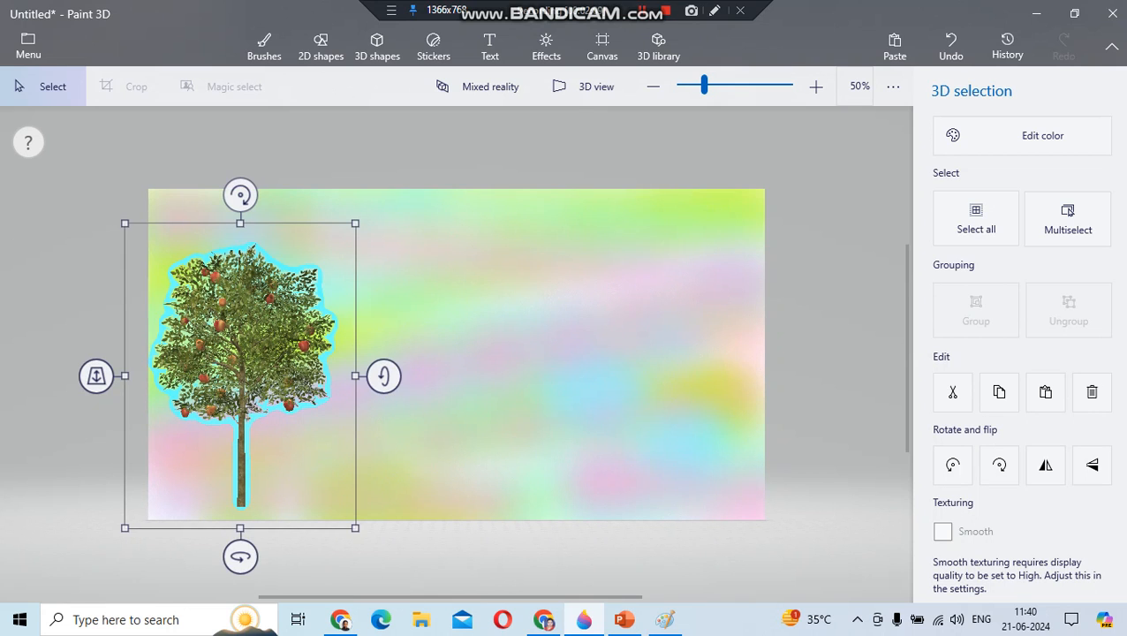
# Search the 3D library for "COW" and insert the black-and-white Cow model
pyautogui.click(658, 49)
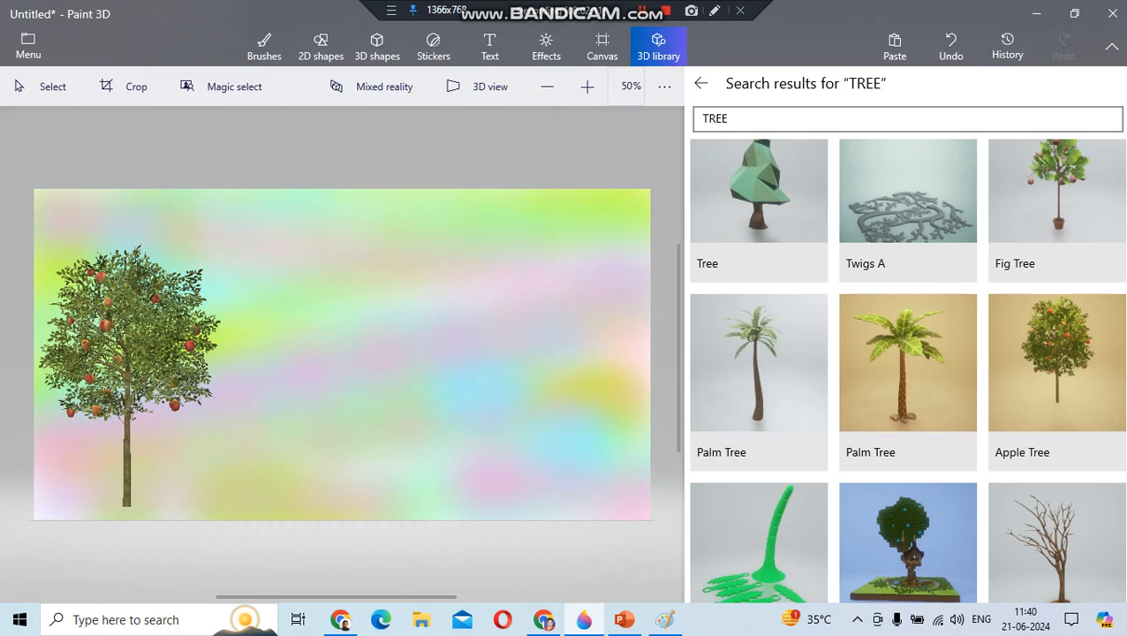
pyautogui.click(883, 119)
pyautogui.press('BackSpace')
pyautogui.press('BackSpace')
pyautogui.press('BackSpace')
pyautogui.press('BackSpace')
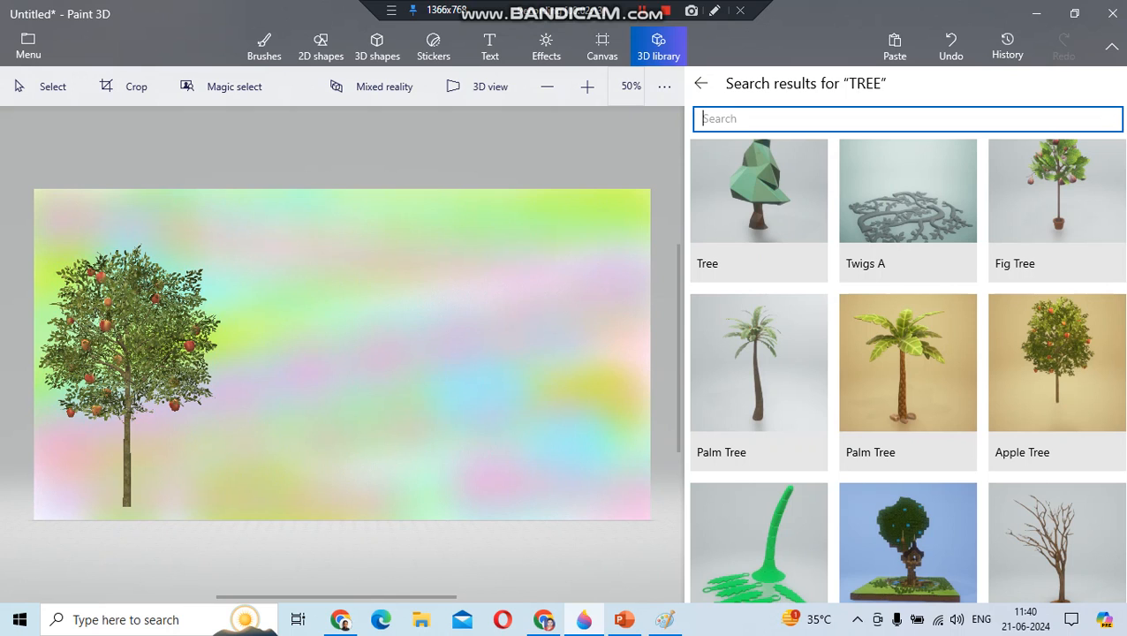
pyautogui.write('COW')
pyautogui.press('Return')
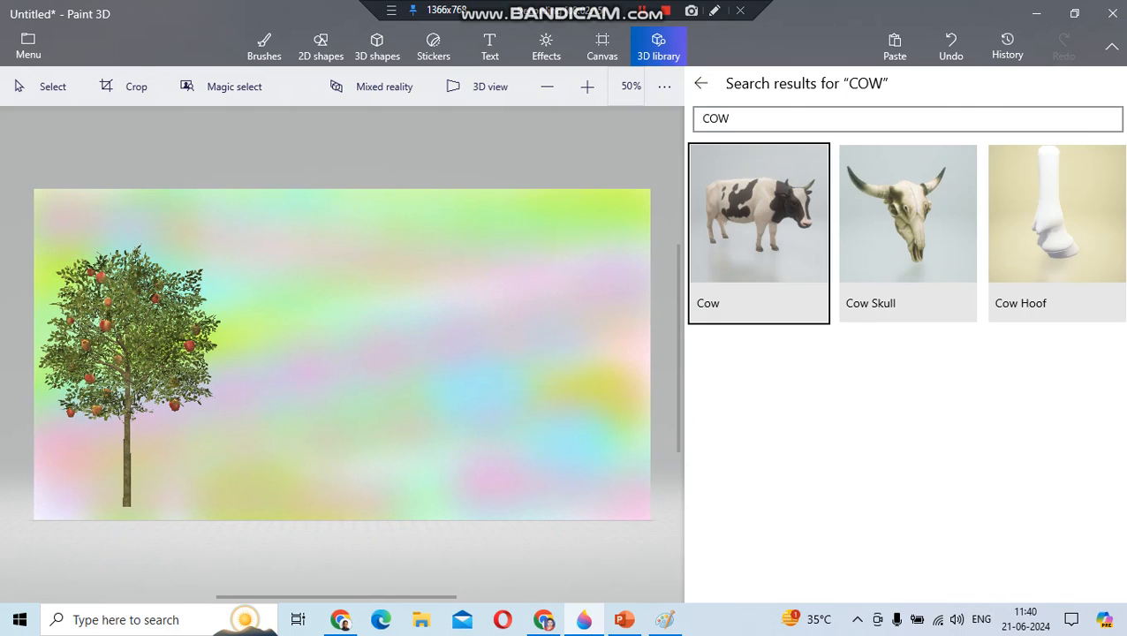
pyautogui.press('Return')
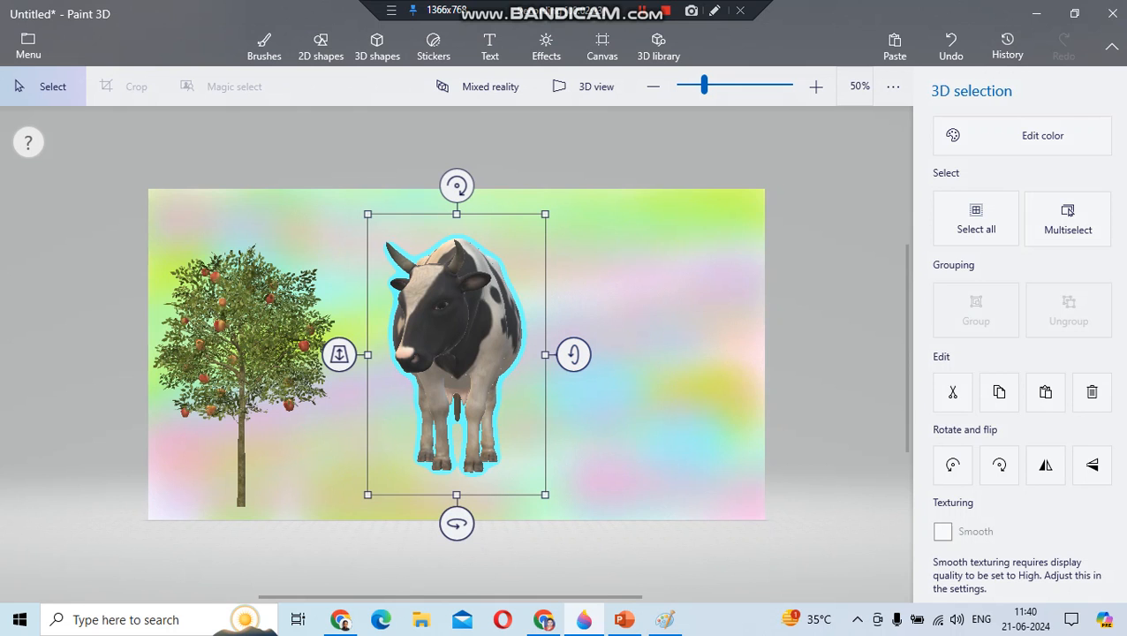
# Turn the cow sideways to face right, shrink it and place it beside the apple tree's trunk near the canvas's lower edge
pyautogui.moveTo(457, 523); pyautogui.dragTo(564, 522)
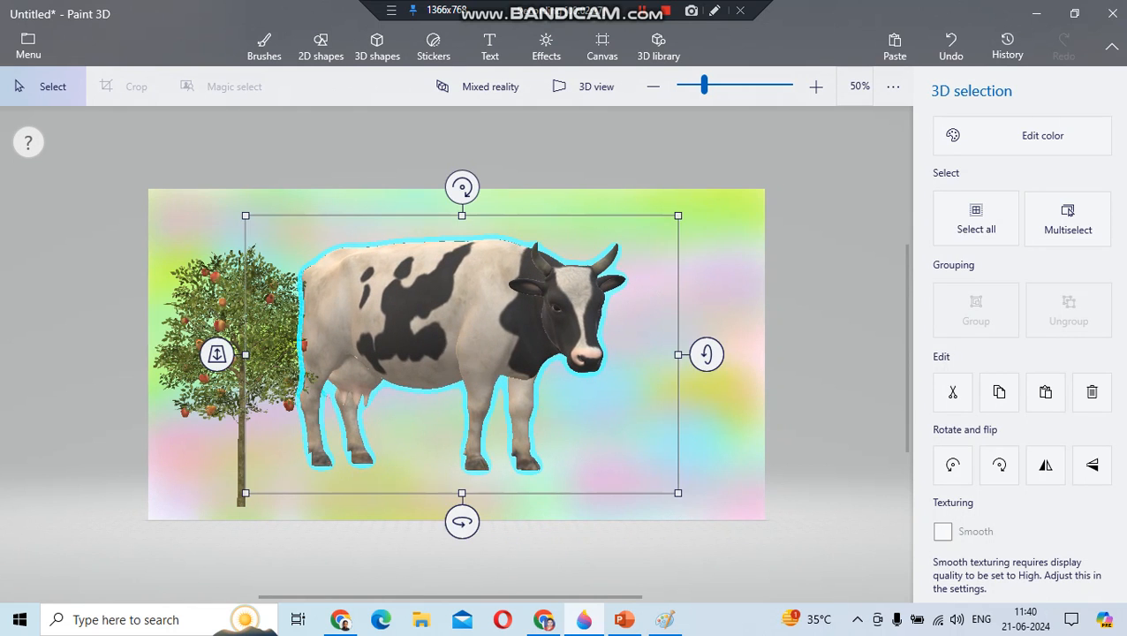
pyautogui.moveTo(678, 215); pyautogui.dragTo(474, 338)
pyautogui.moveTo(358, 411); pyautogui.dragTo(333, 454)
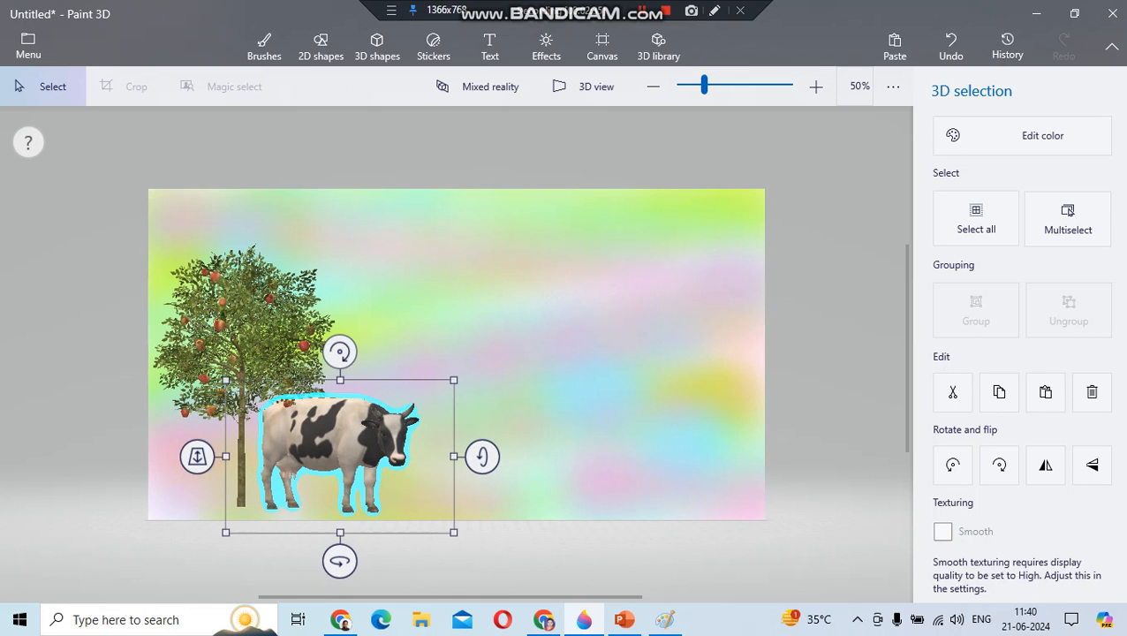
# Search the 3D library for "GRass" and insert the yellow-green Grass 01 model
pyautogui.click(659, 46)
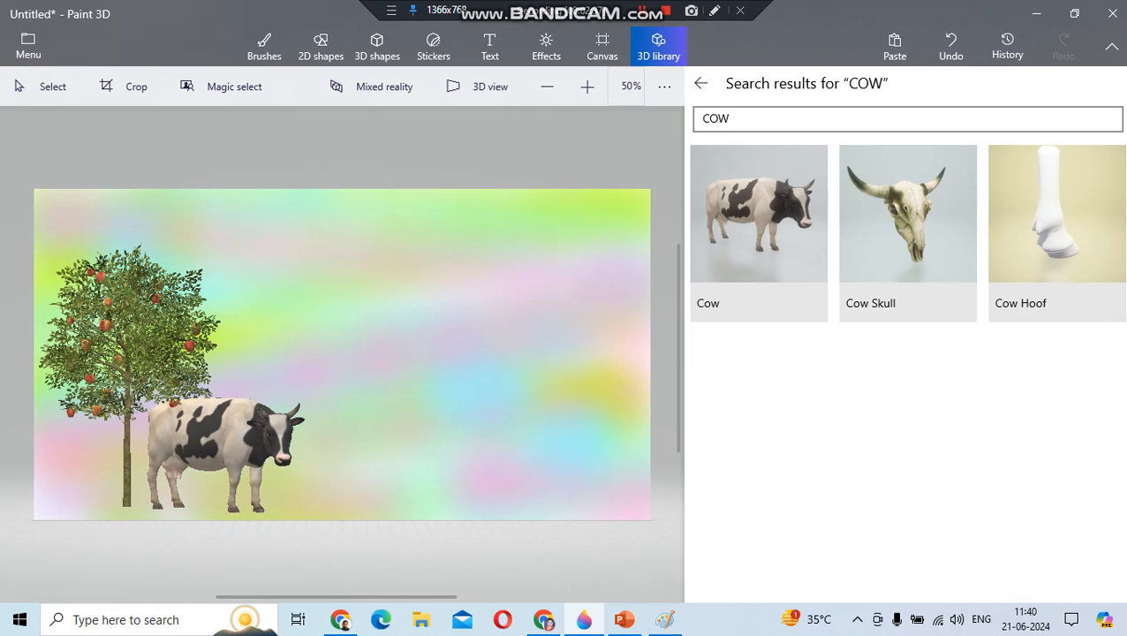
pyautogui.press('BackSpace')
pyautogui.press('BackSpace')
pyautogui.press('BackSpace')
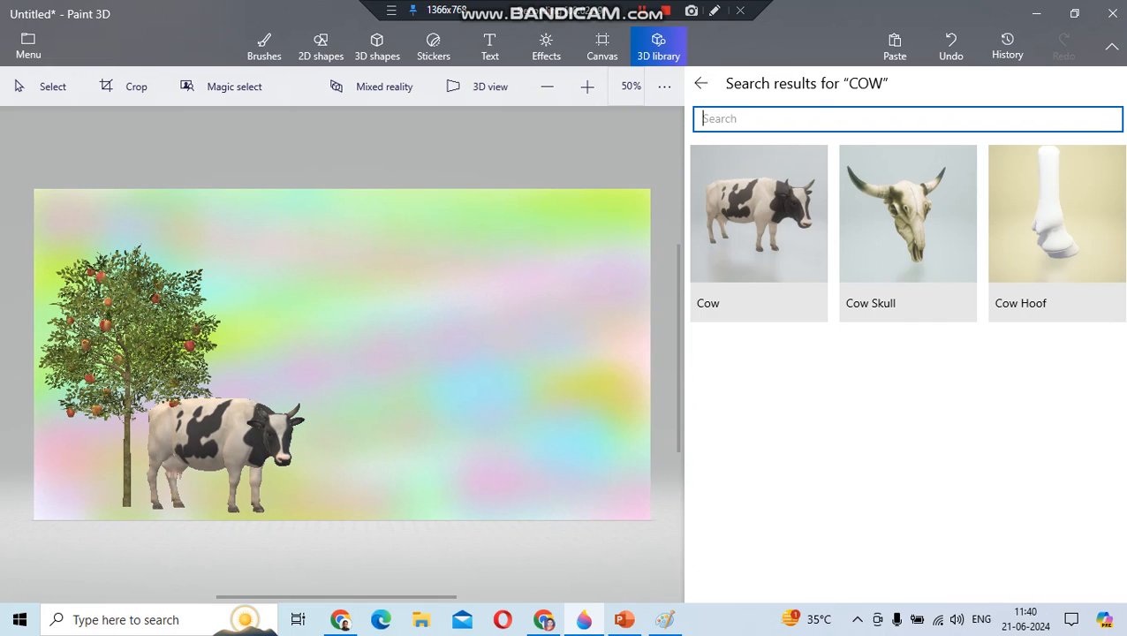
pyautogui.write('GRass')
pyautogui.press('Return')
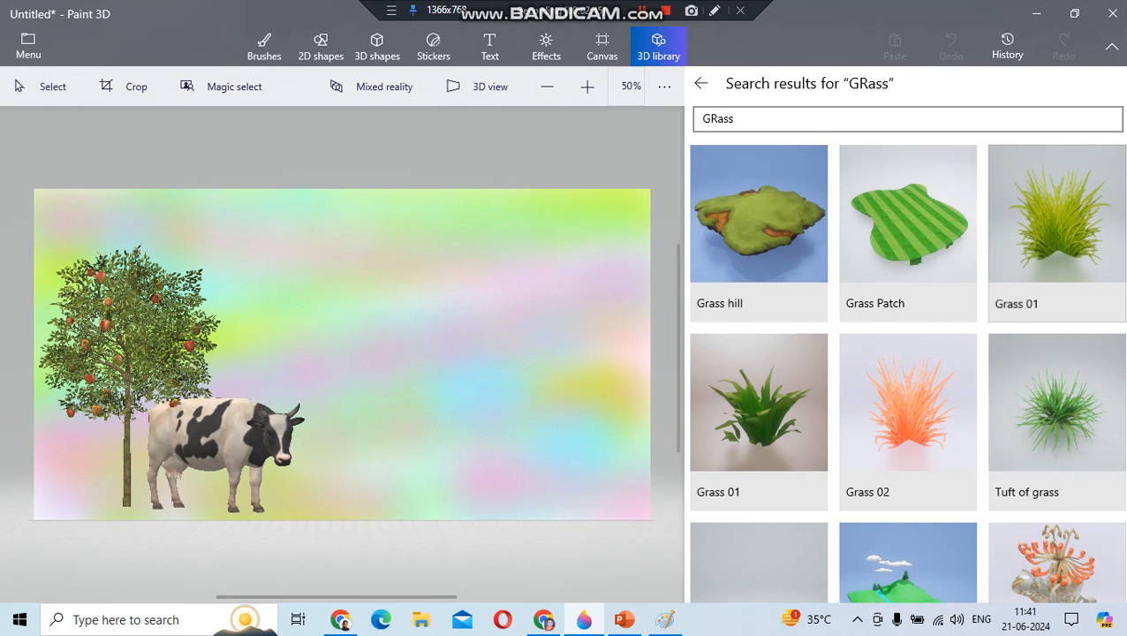
pyautogui.click(1057, 230)
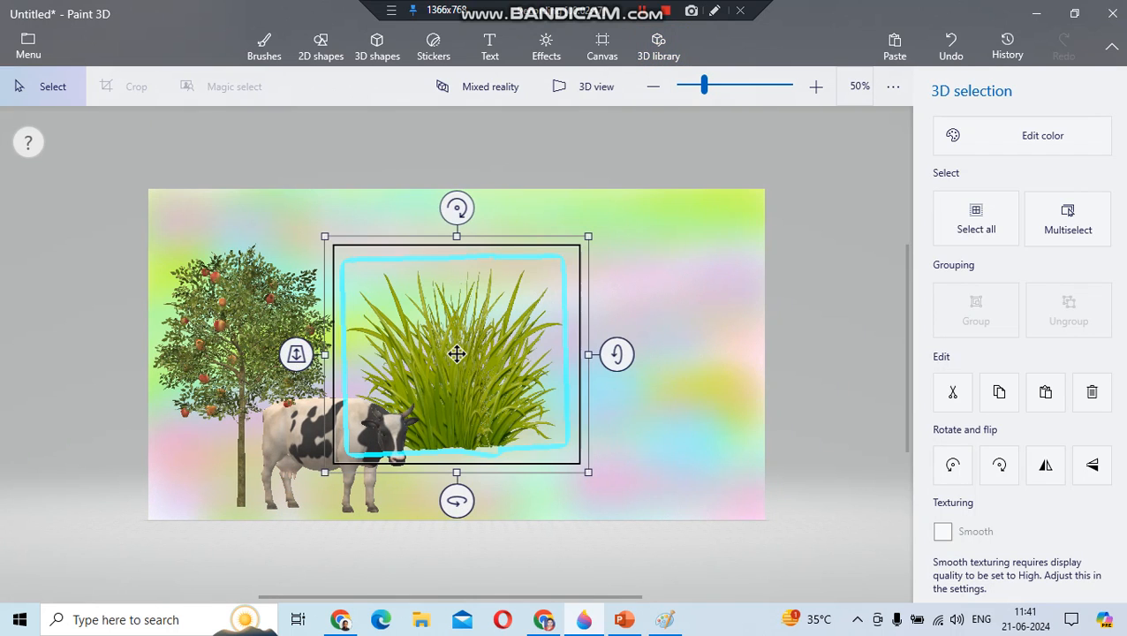
# Shrink the grass clump and place it left of the apple tree's trunk near the canvas's lower edge
pyautogui.moveTo(456, 353); pyautogui.dragTo(232, 413)
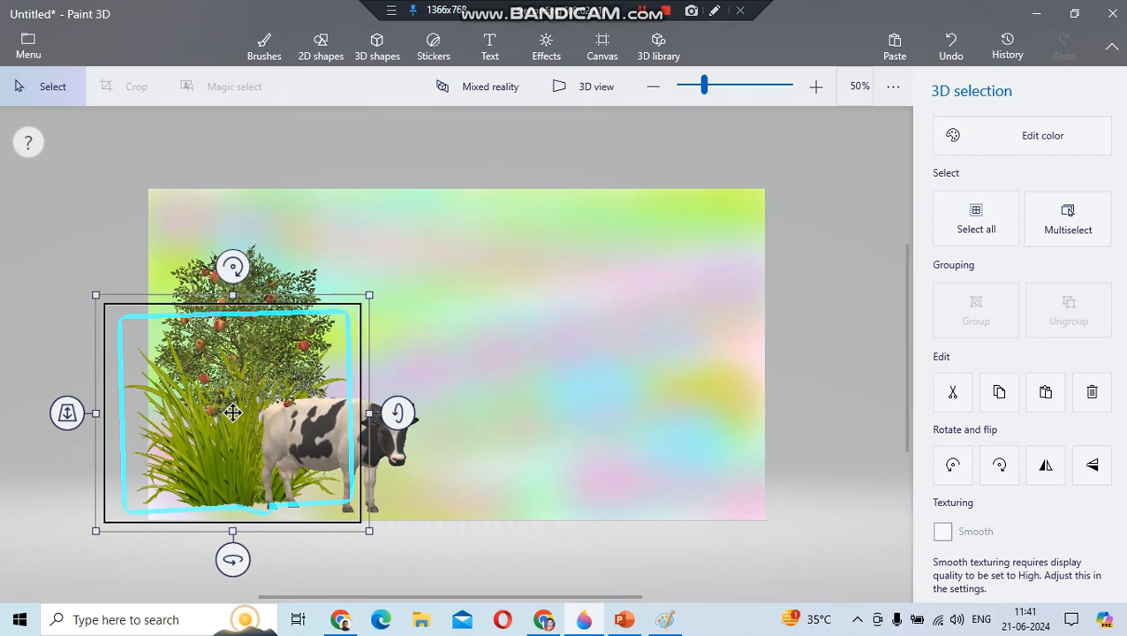
pyautogui.moveTo(369, 295); pyautogui.dragTo(252, 396)
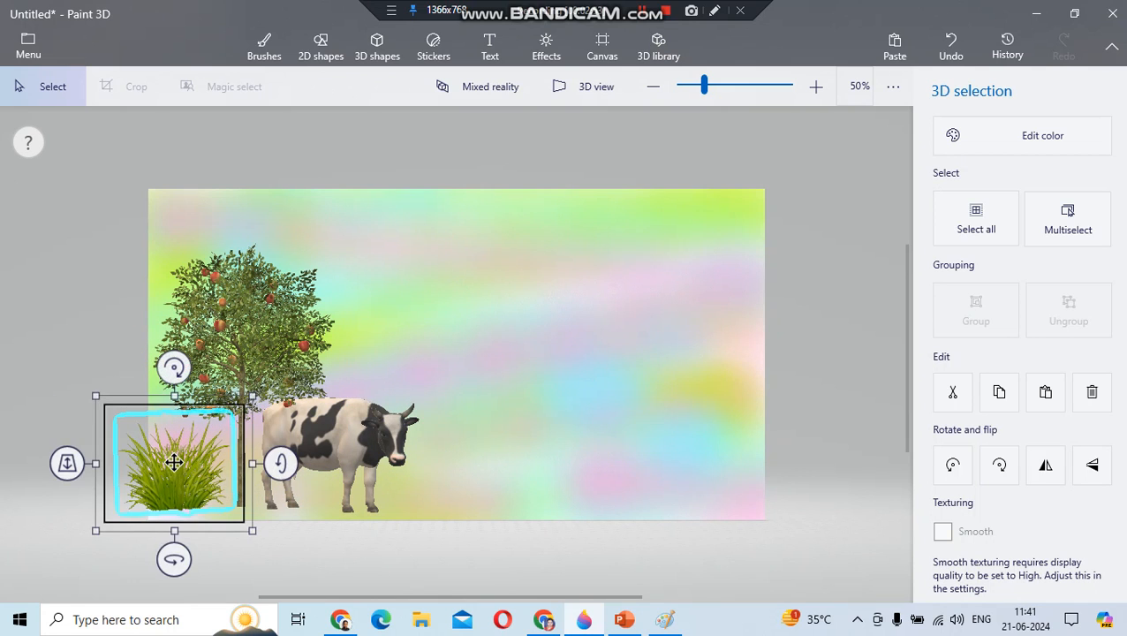
pyautogui.moveTo(174, 462); pyautogui.dragTo(189, 462)
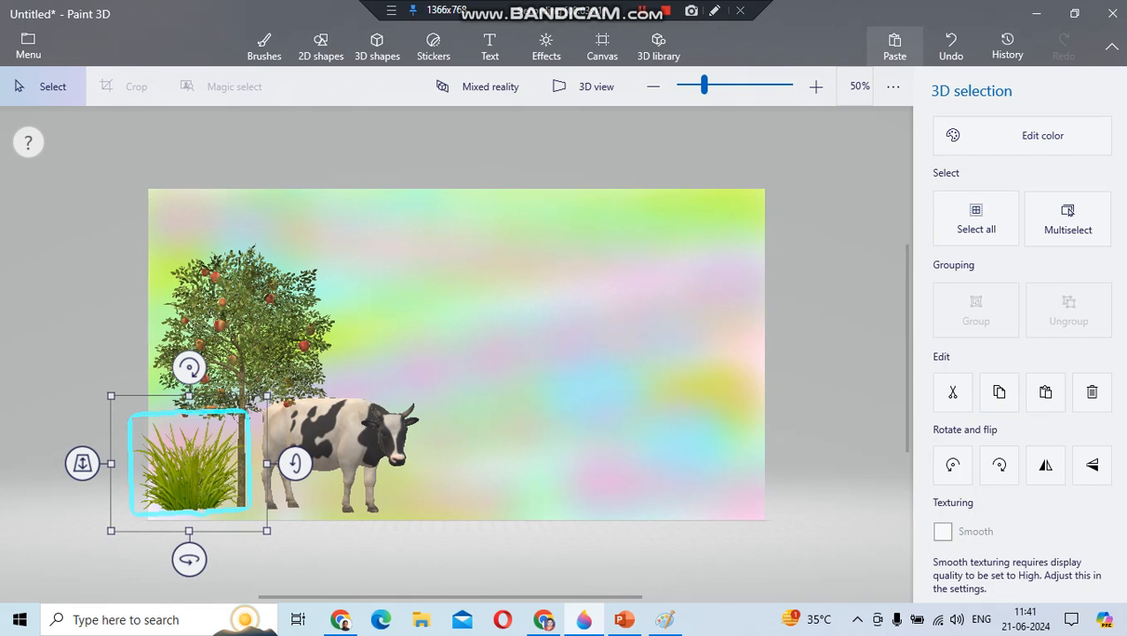
# Paste a second grass clump, shrink it and place it beside the first one, in front of the tree trunk and the cow's hind legs
pyautogui.click(895, 46)
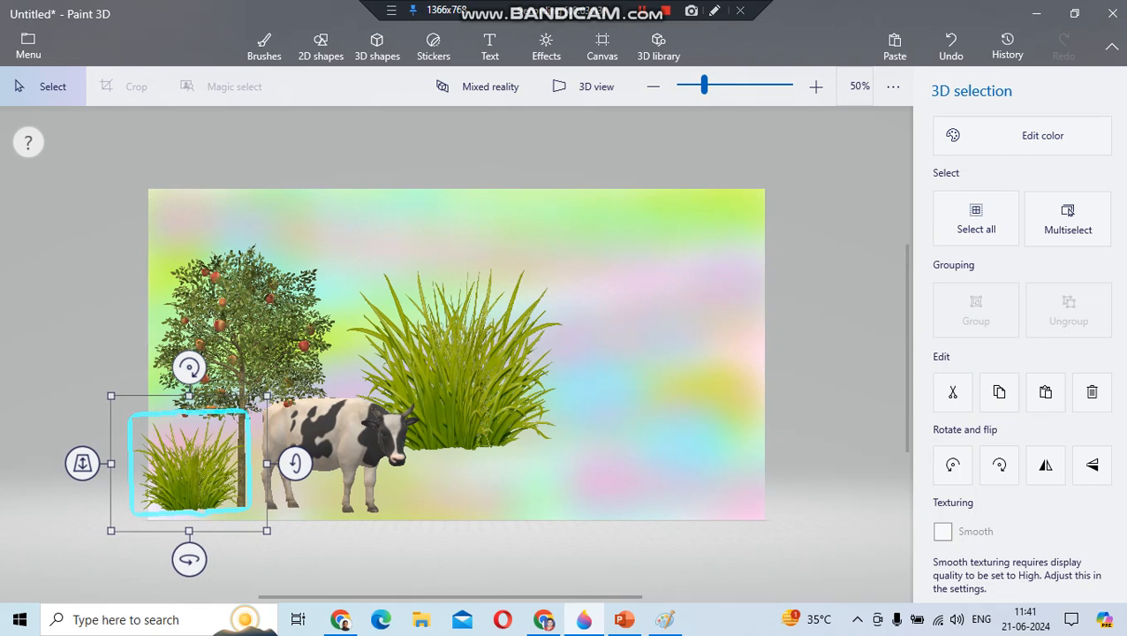
pyautogui.click(484, 436)
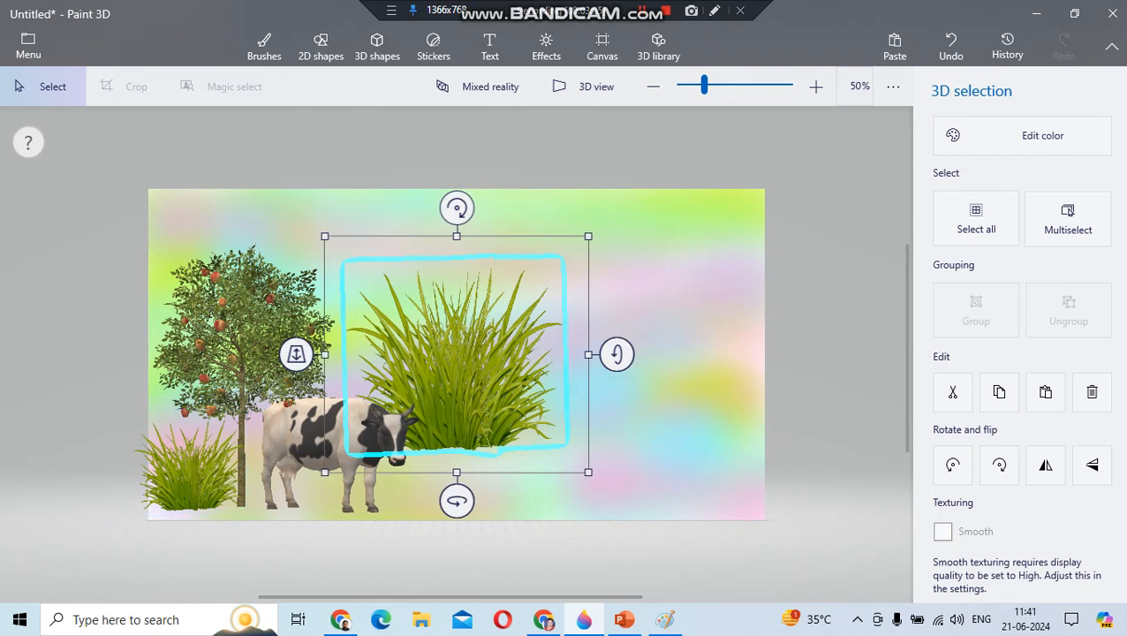
pyautogui.moveTo(484, 437); pyautogui.dragTo(327, 517)
pyautogui.moveTo(414, 316); pyautogui.dragTo(309, 409)
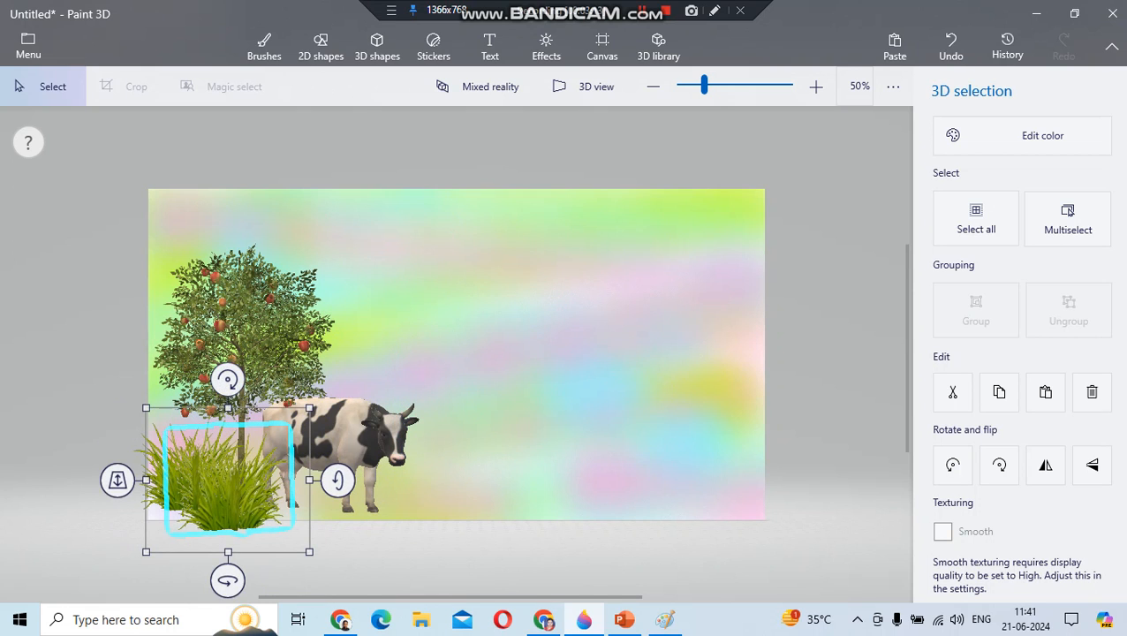
pyautogui.moveTo(217, 474); pyautogui.dragTo(252, 454)
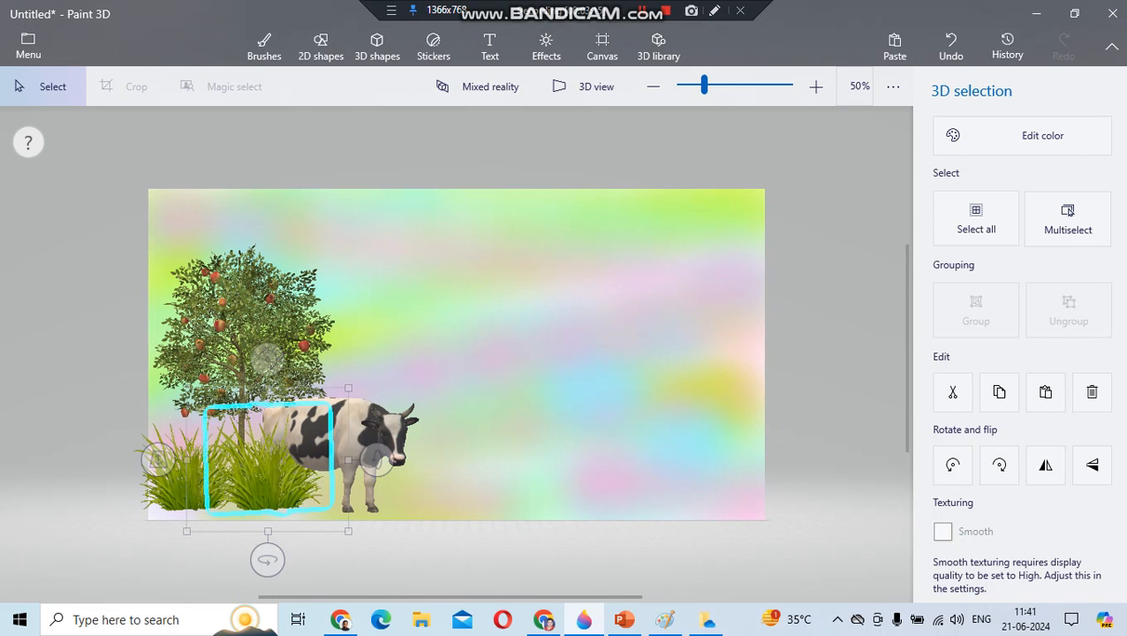
# Copy and paste a third grass clump, shrink it and place it under the cow, to the right of the second clump
pyautogui.click(998, 391)
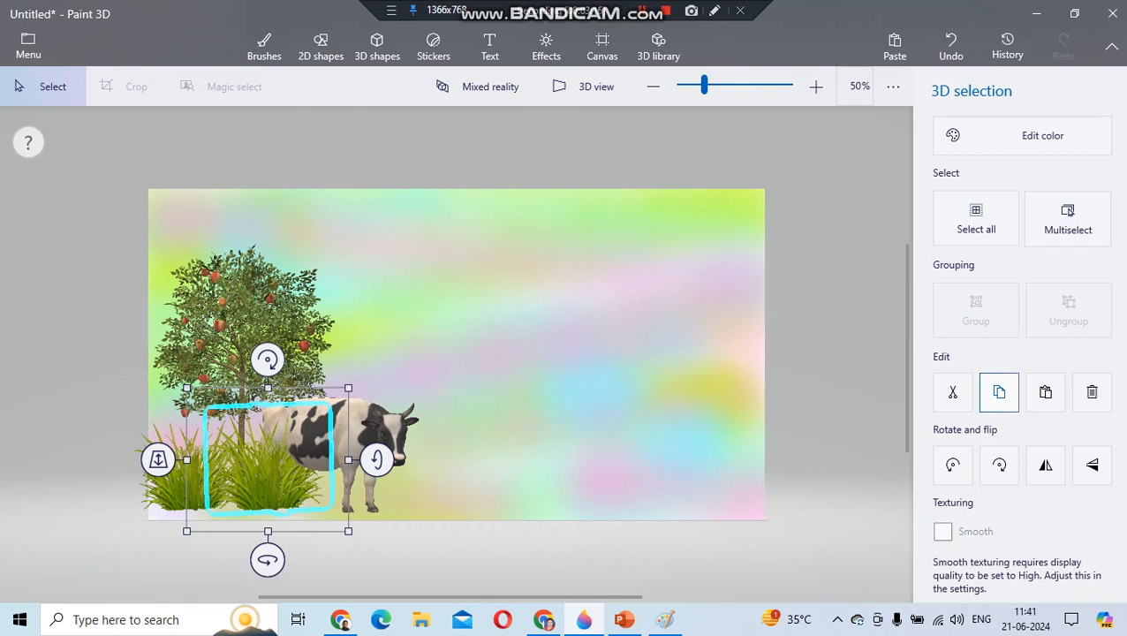
pyautogui.click(894, 46)
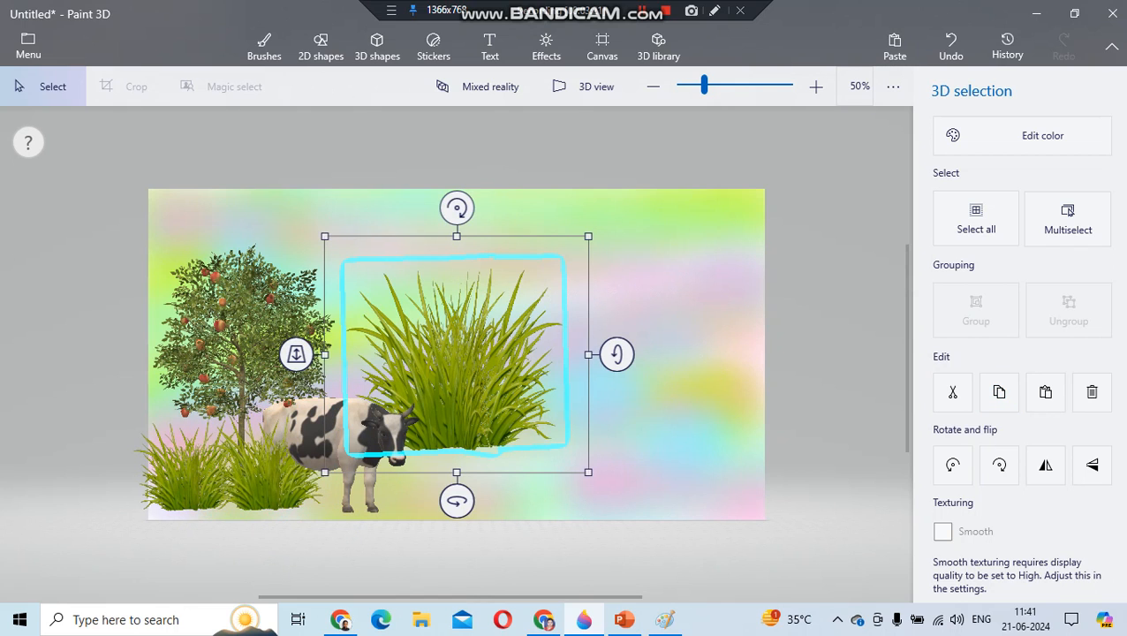
pyautogui.moveTo(588, 235); pyautogui.dragTo(471, 340)
pyautogui.moveTo(399, 406); pyautogui.dragTo(346, 464)
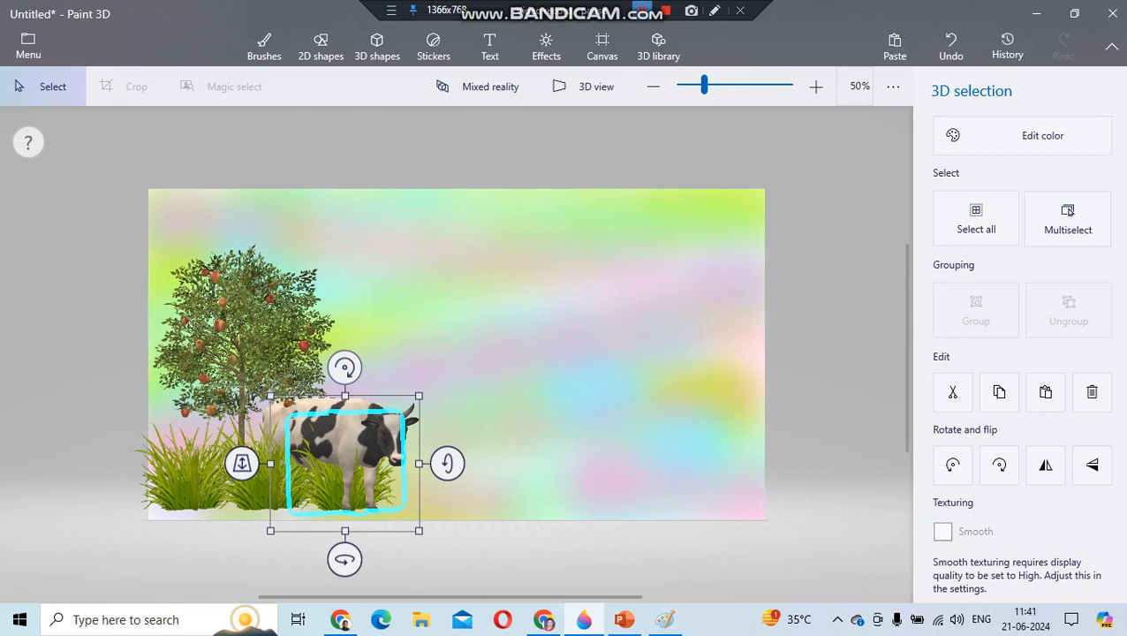
pyautogui.click(642, 11)
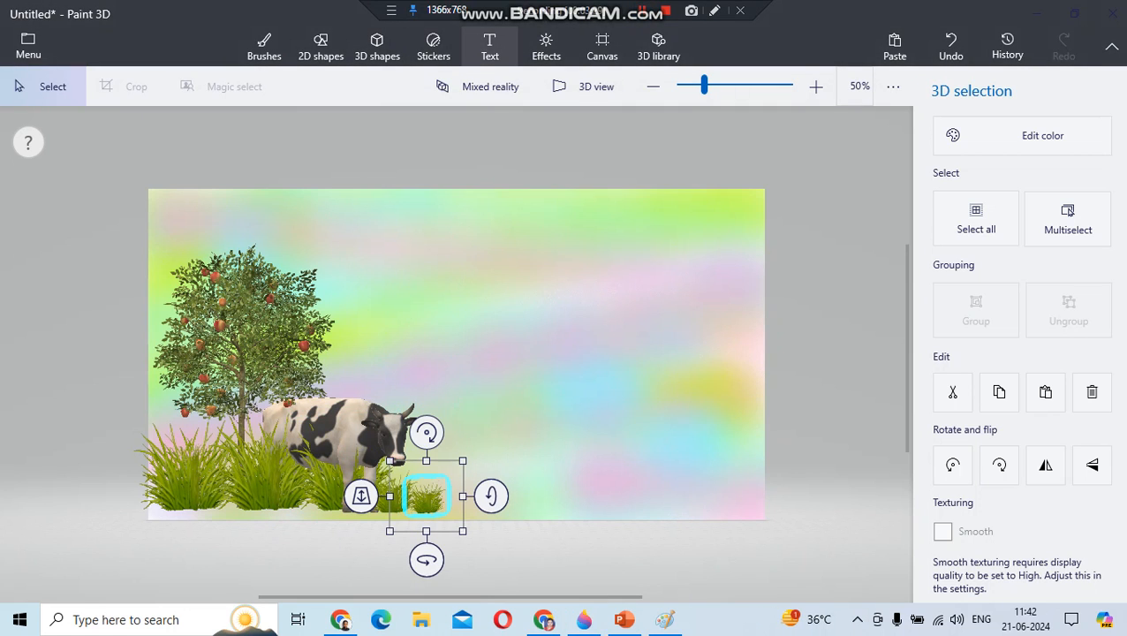
# Add bold red 3D text reading "HAPPY KRISHNA JANMASHTAMI" on two lines near the canvas's upper edge
pyautogui.click(490, 46)
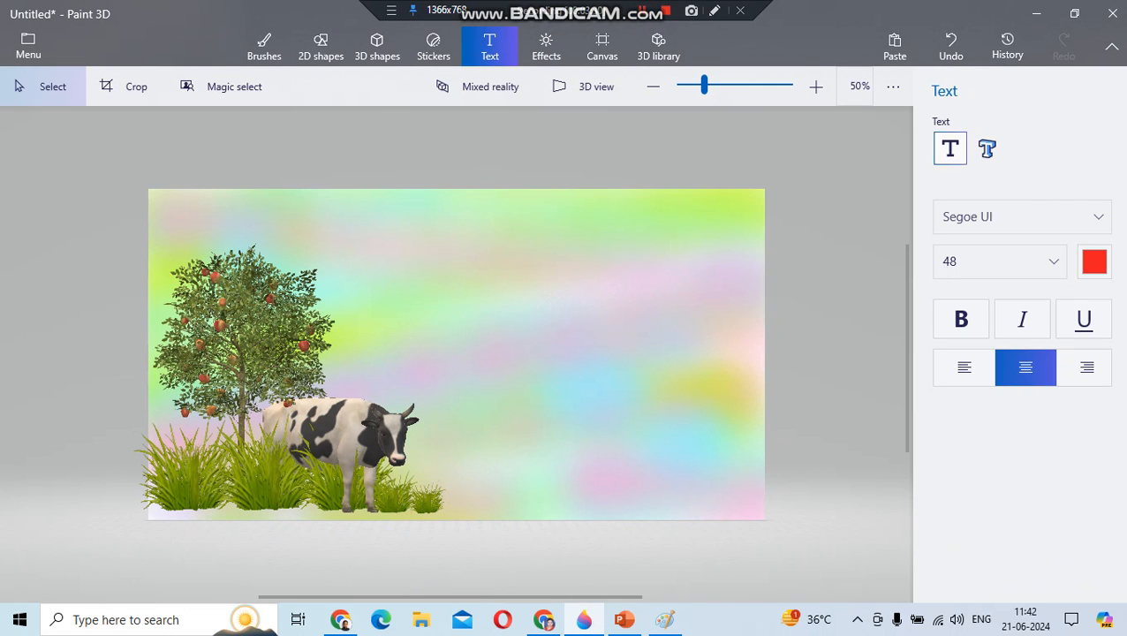
pyautogui.click(987, 148)
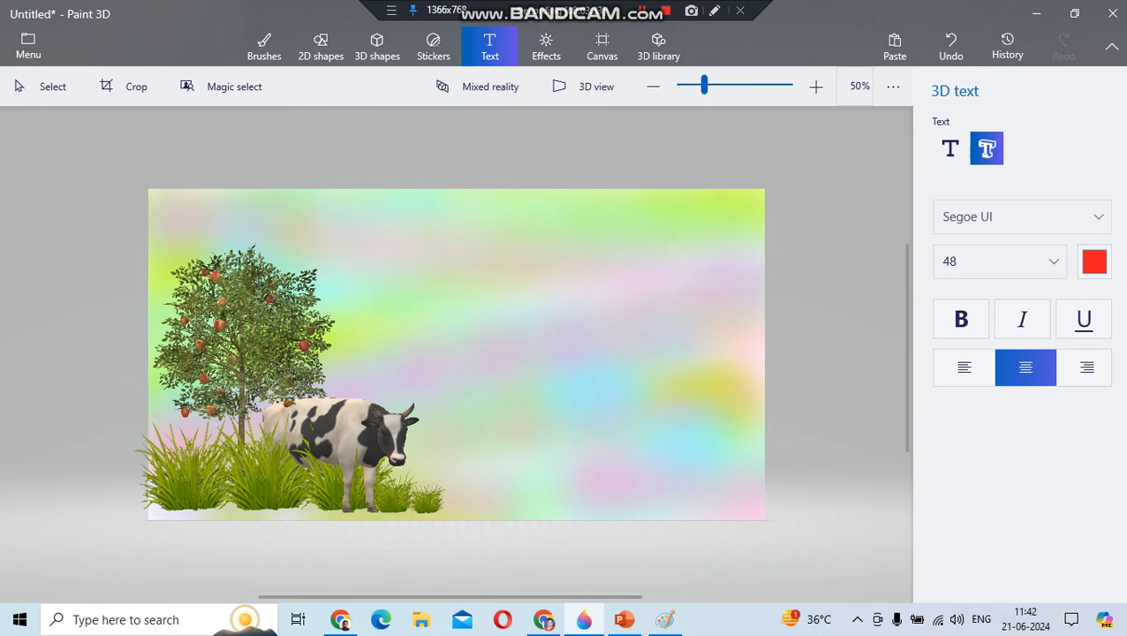
pyautogui.click(431, 240)
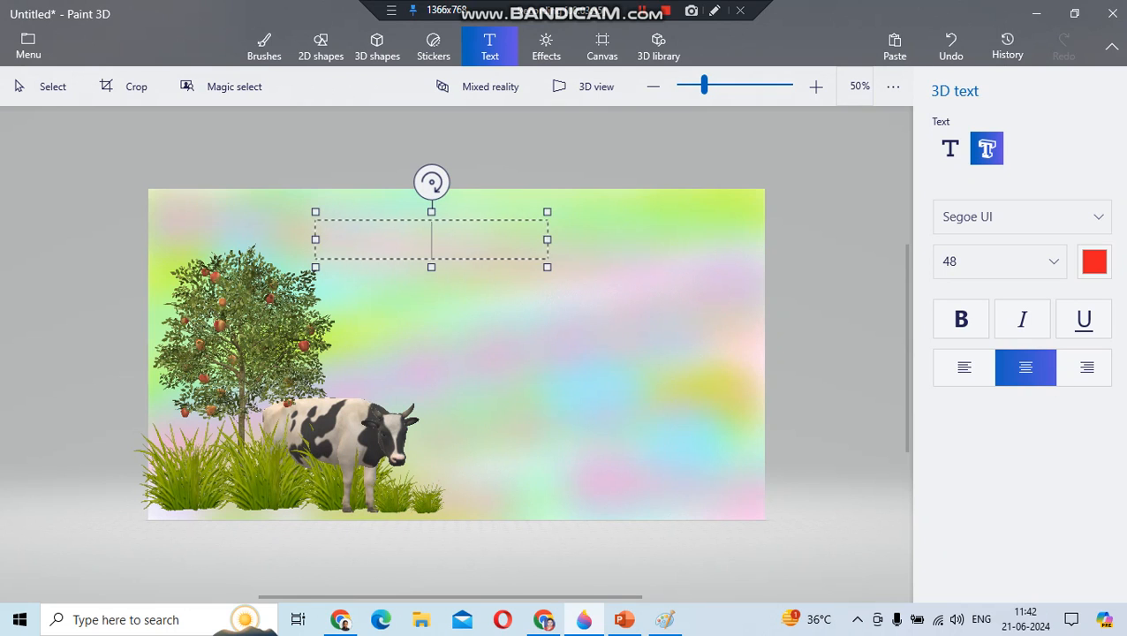
pyautogui.write('h')
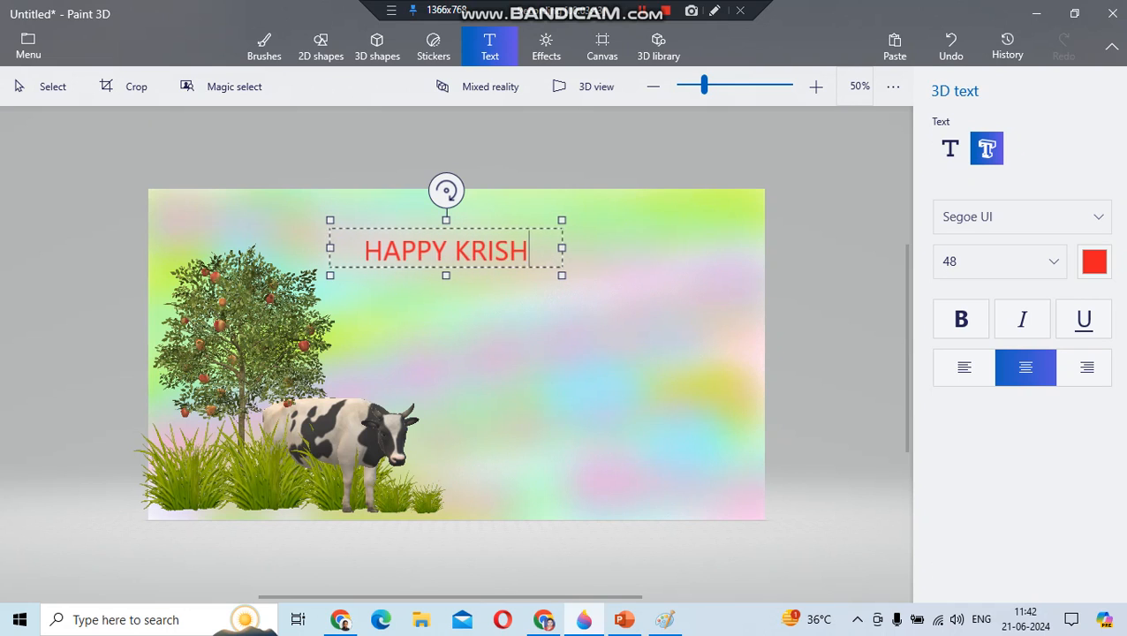
pyautogui.press('Return')
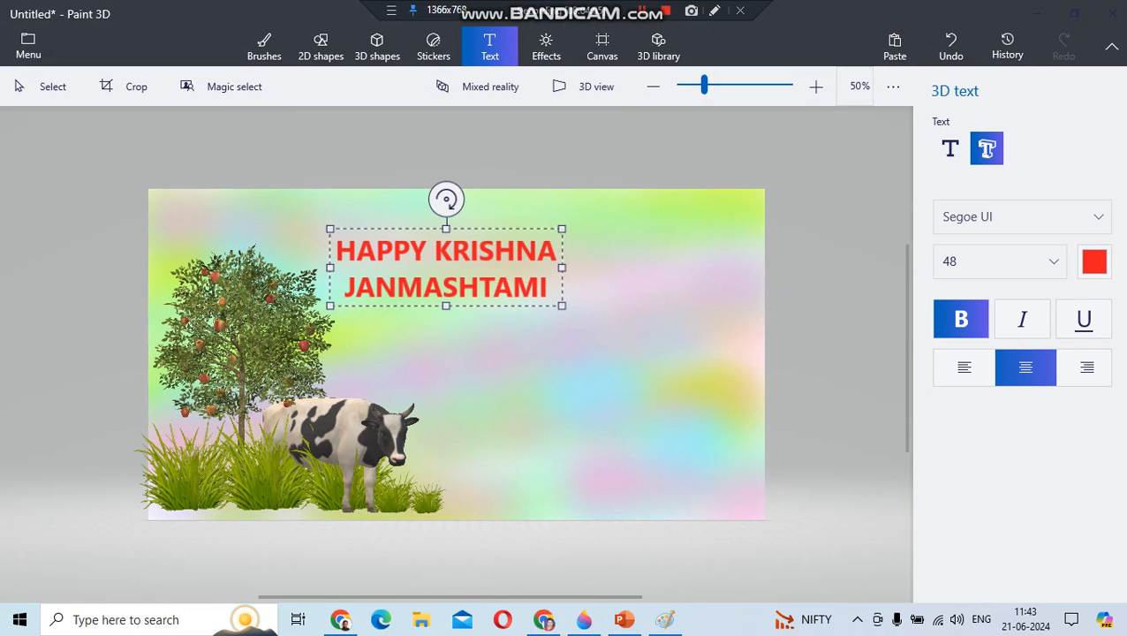
# Widen the greeting's text box and finish the text as a 3D object
pyautogui.moveTo(562, 306); pyautogui.dragTo(587, 326)
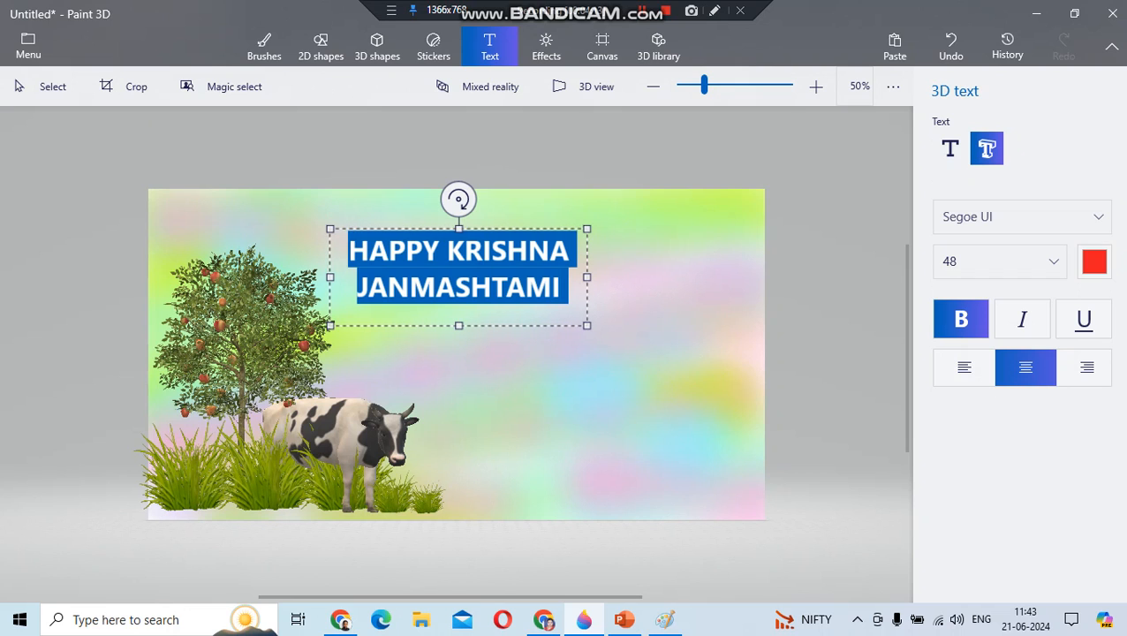
pyautogui.moveTo(587, 277); pyautogui.dragTo(619, 278)
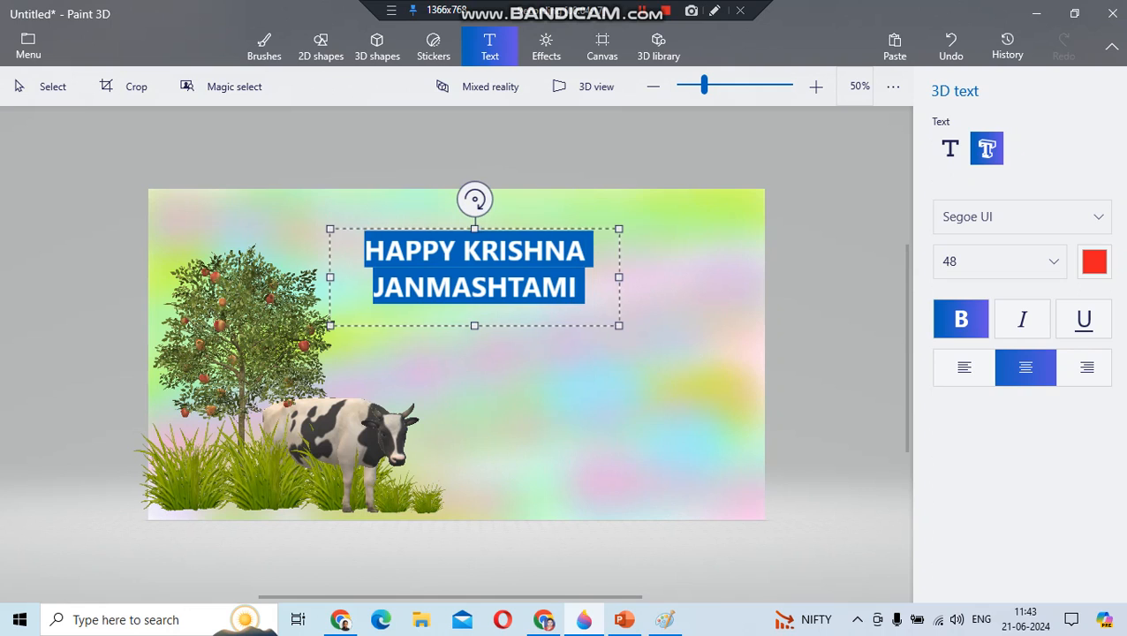
pyautogui.press('Escape')
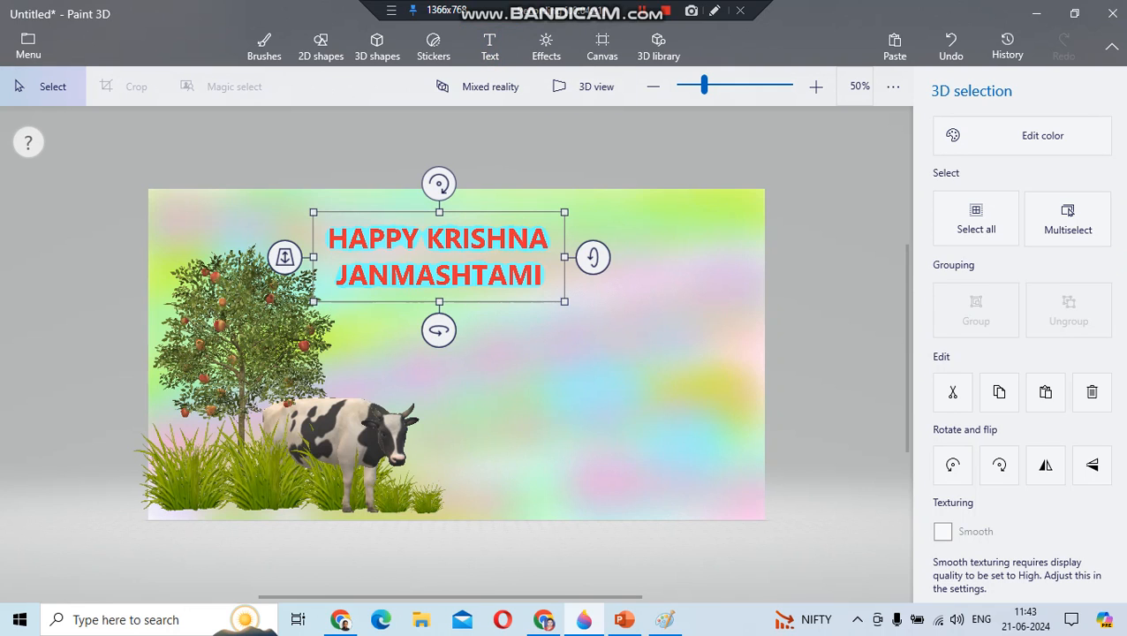
# Switch to Chrome and search Google for "krishna image without background"
pyautogui.click(340, 619)
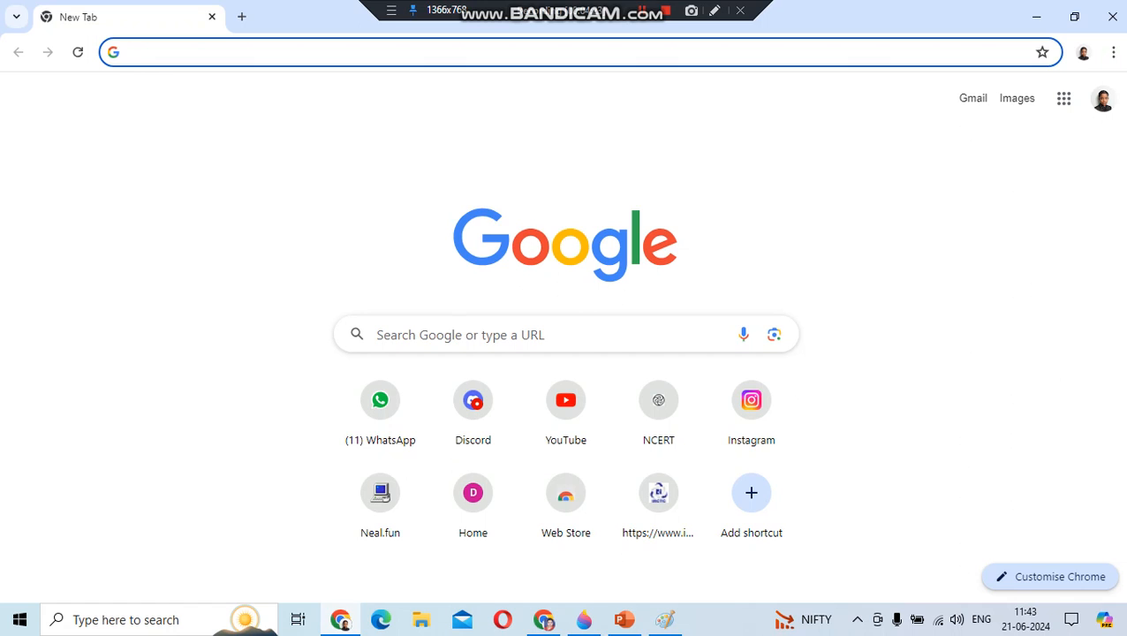
pyautogui.write('KRISH')
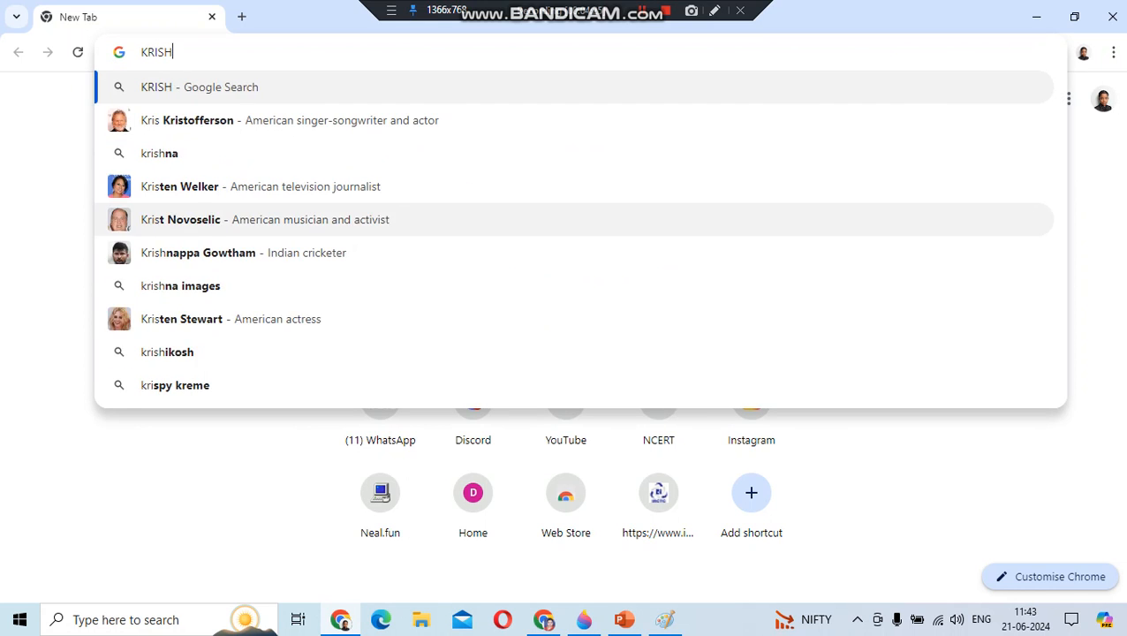
pyautogui.write('NA IMAG')
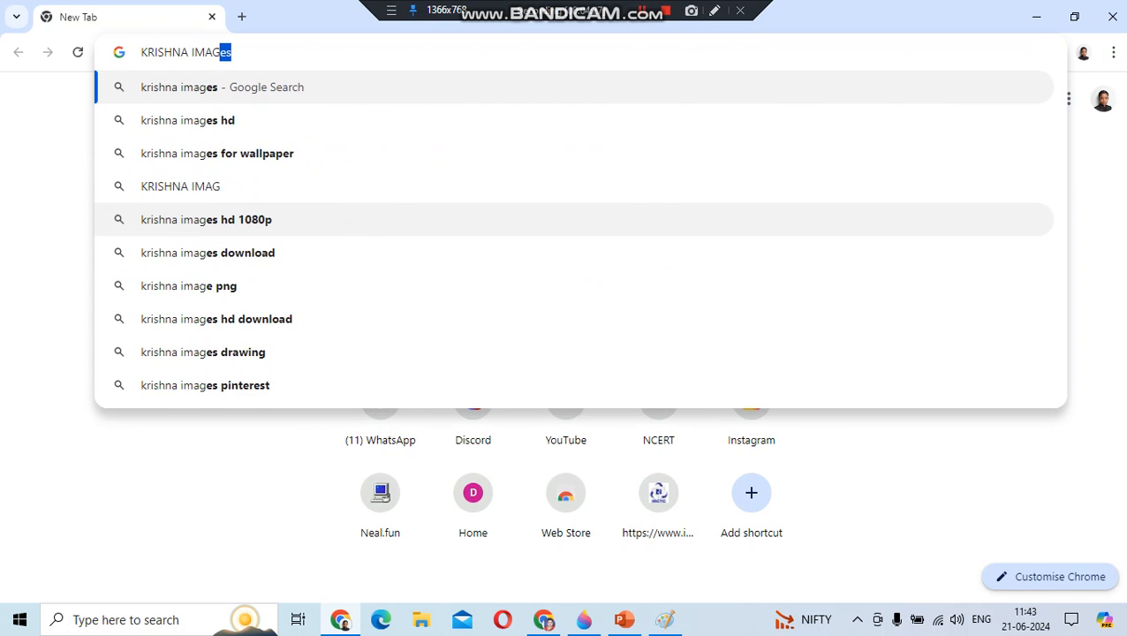
pyautogui.write('E WITH')
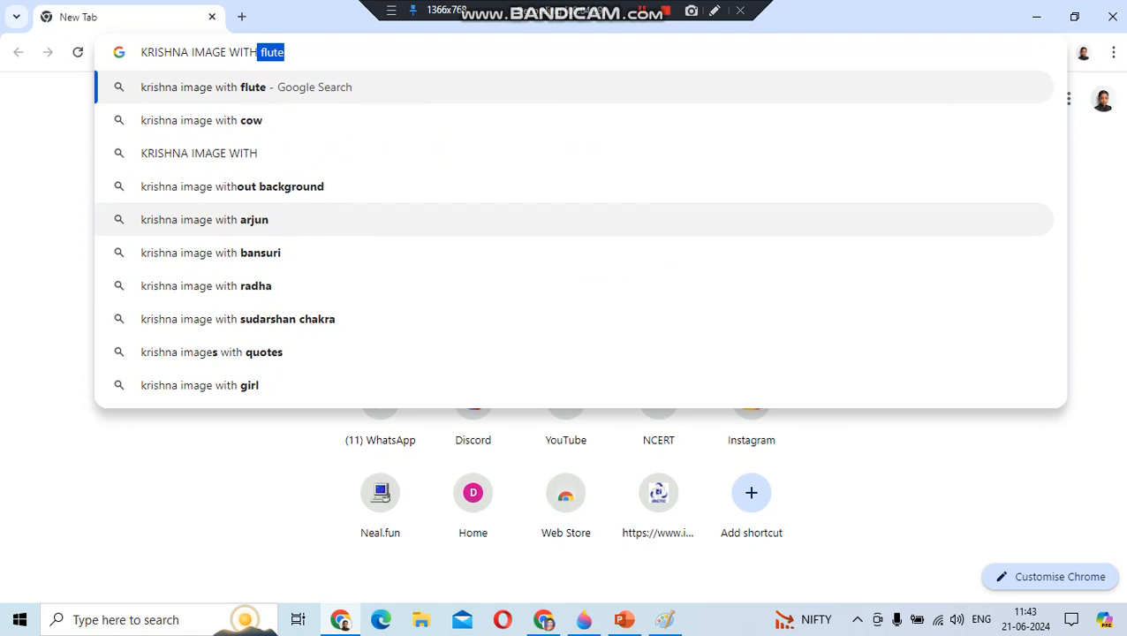
pyautogui.write('OUT')
pyautogui.press('Return')
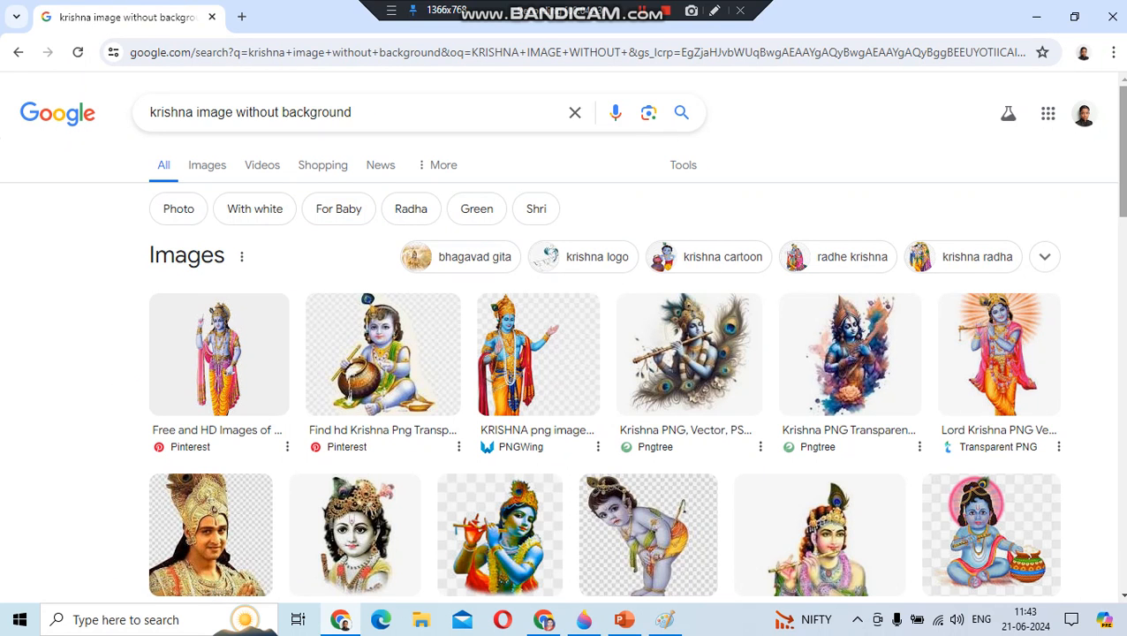
# Expand the Krishna search to all image results and look through them for a suitable picture without a background
pyautogui.scroll(-2, 564, 353)
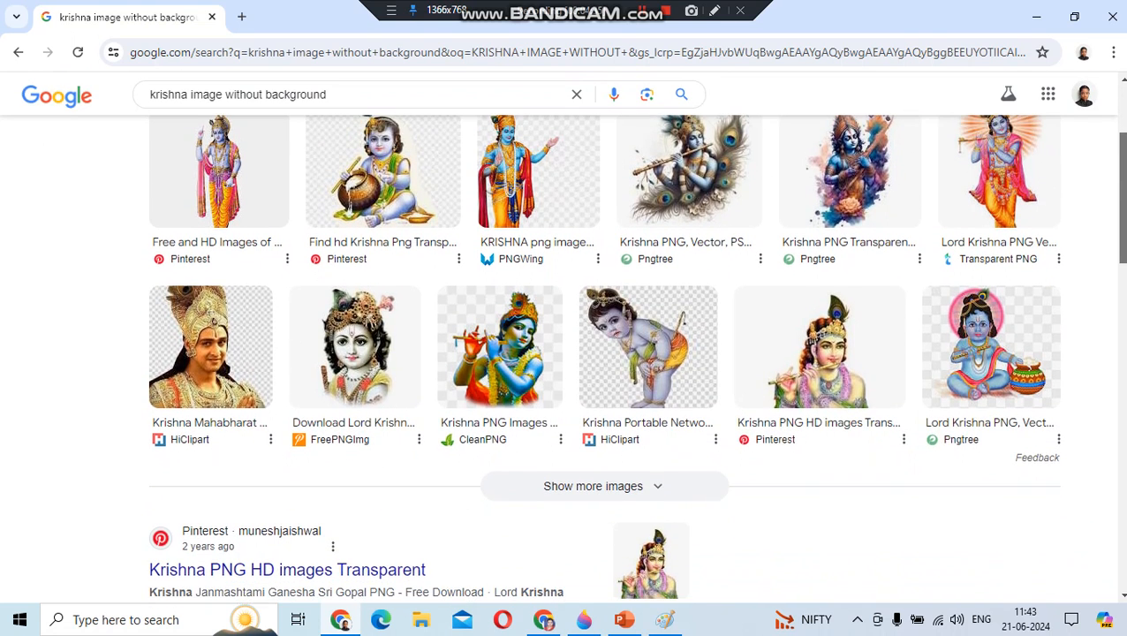
pyautogui.scroll(1, 605, 530)
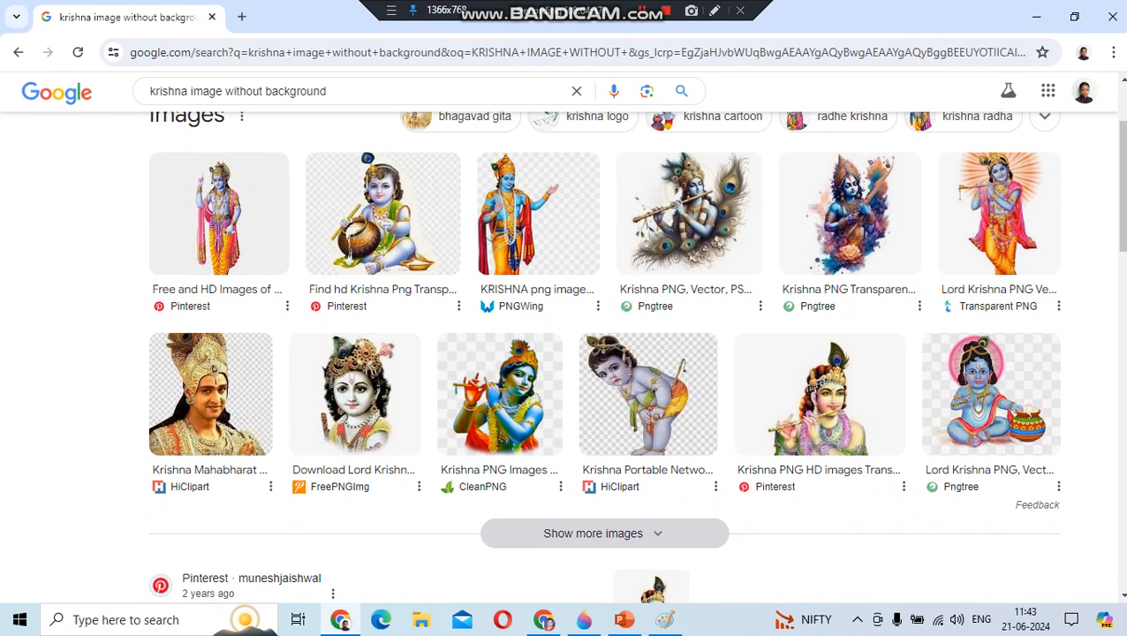
pyautogui.click(604, 533)
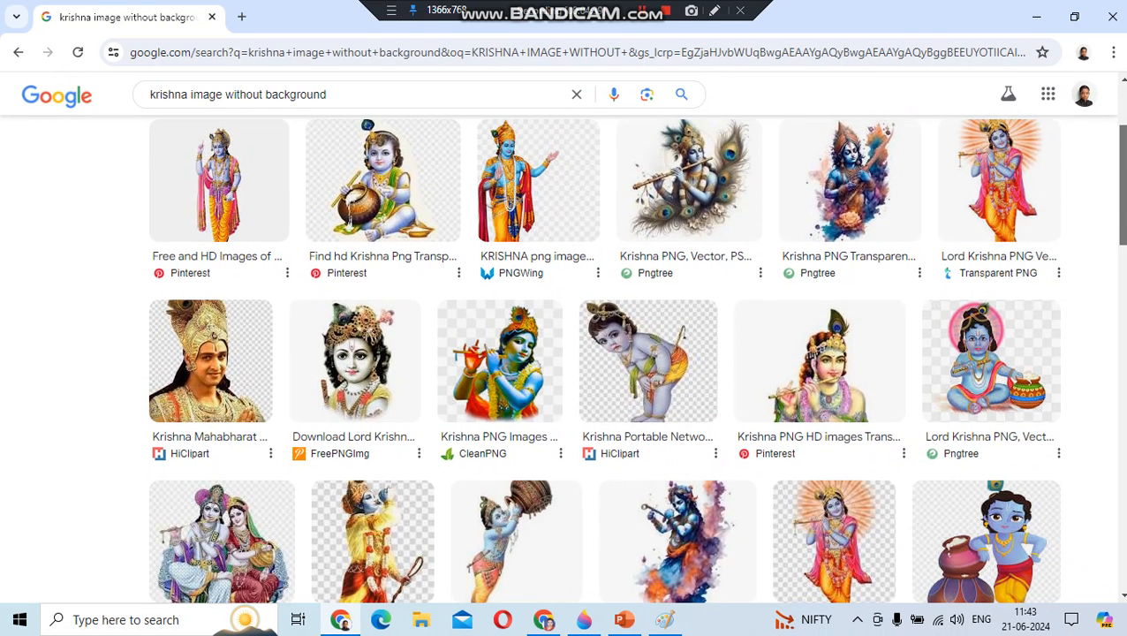
pyautogui.scroll(1, 564, 354)
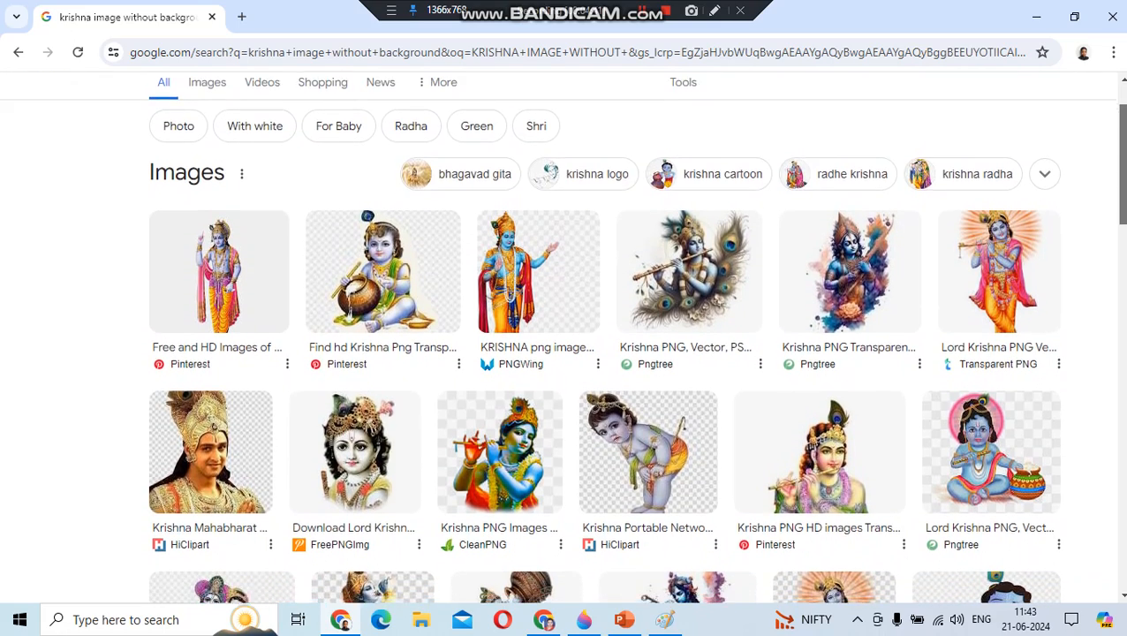
pyautogui.scroll(-2, 564, 354)
pyautogui.scroll(-2, 563, 354)
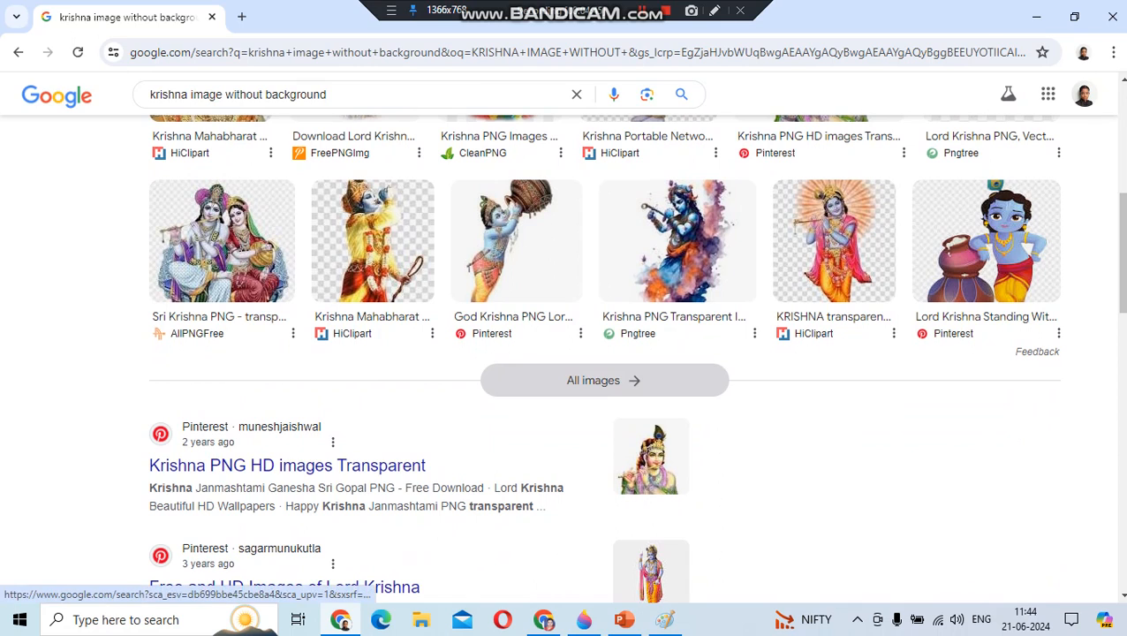
pyautogui.click(605, 379)
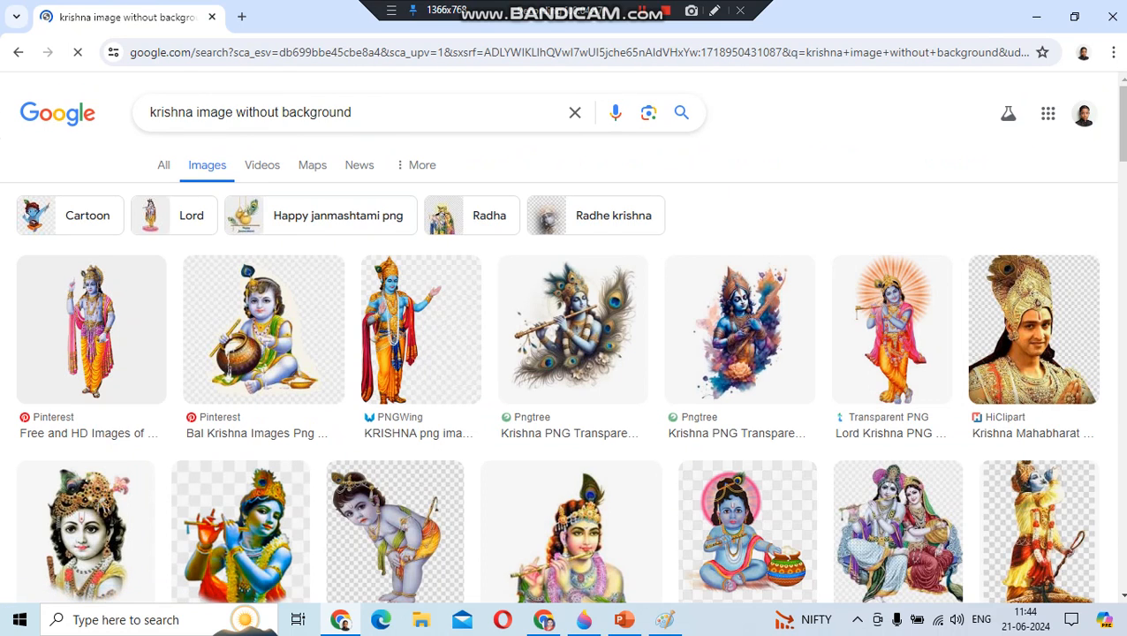
pyautogui.scroll(-5, 583, 318)
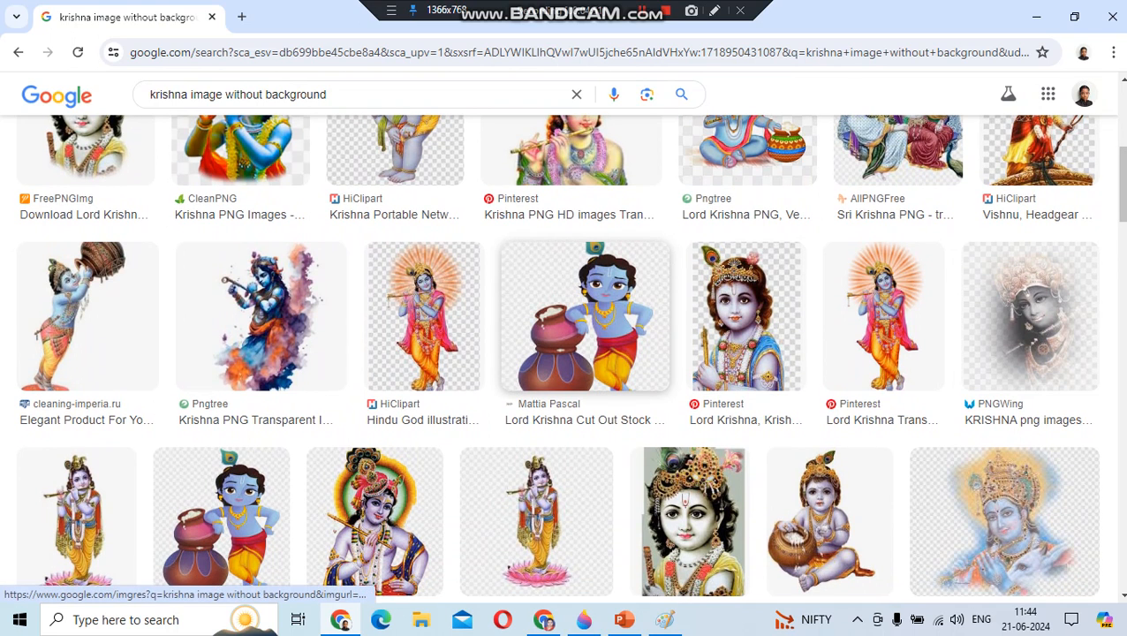
# Copy the cartoon Krishna image with the two clay pots from the search results and paste it onto the blank PowerPoint slide
pyautogui.rightClick(542, 330)
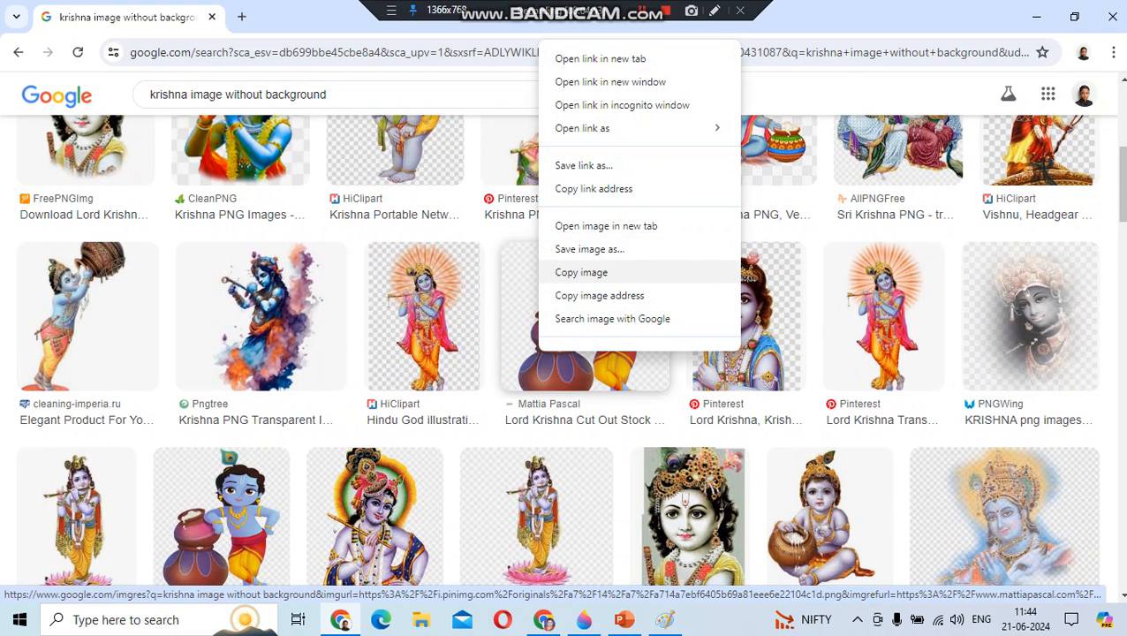
pyautogui.click(588, 270)
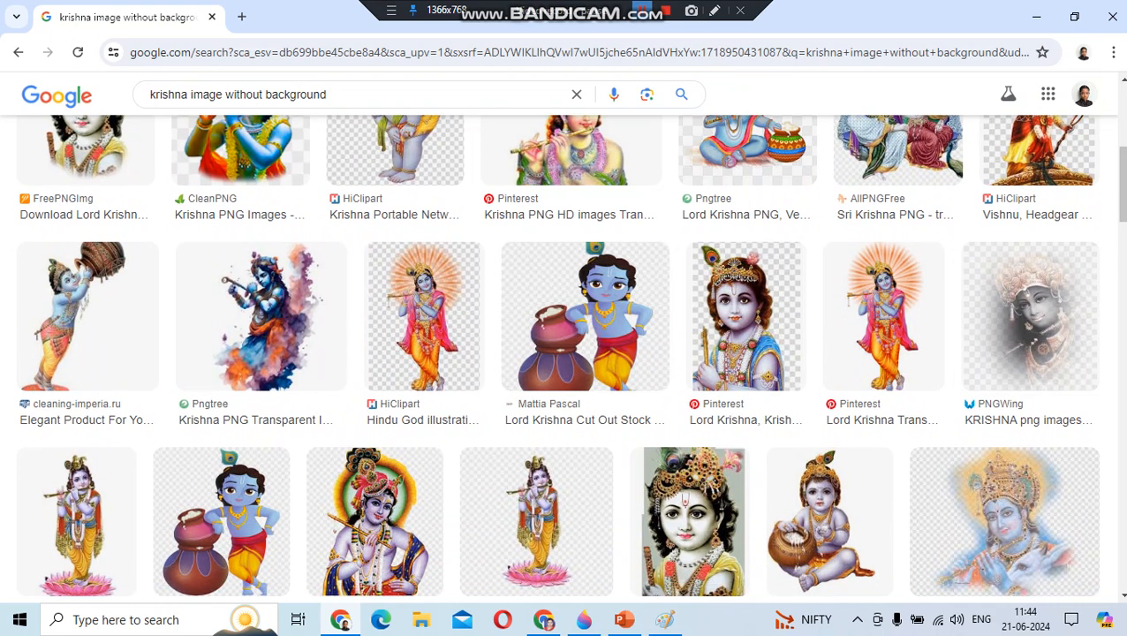
pyautogui.click(643, 11)
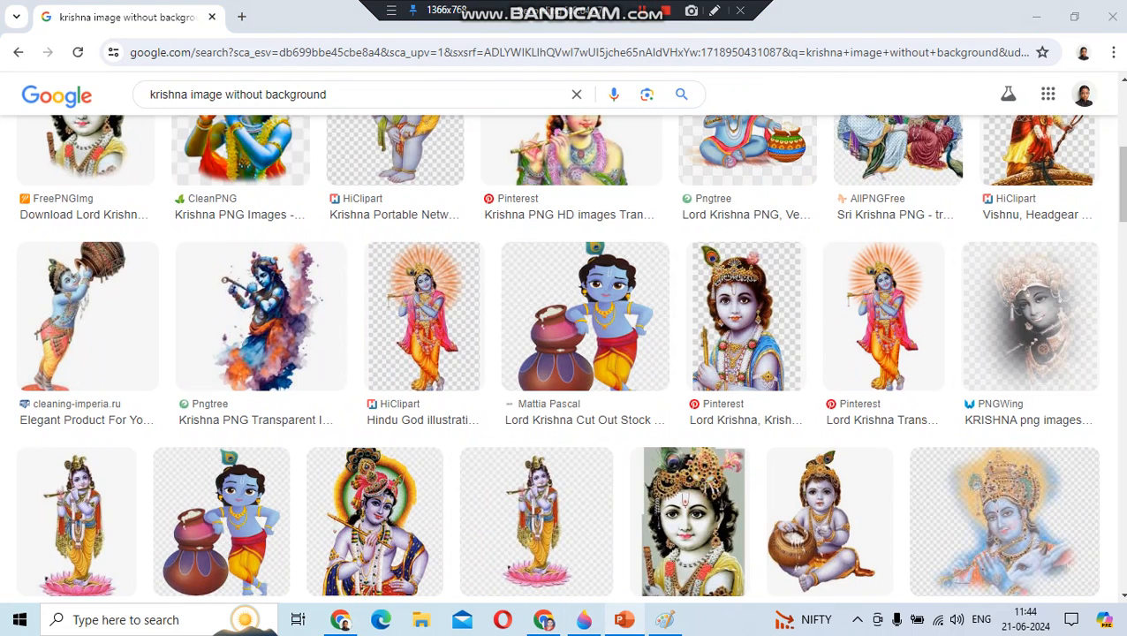
pyautogui.click(624, 619)
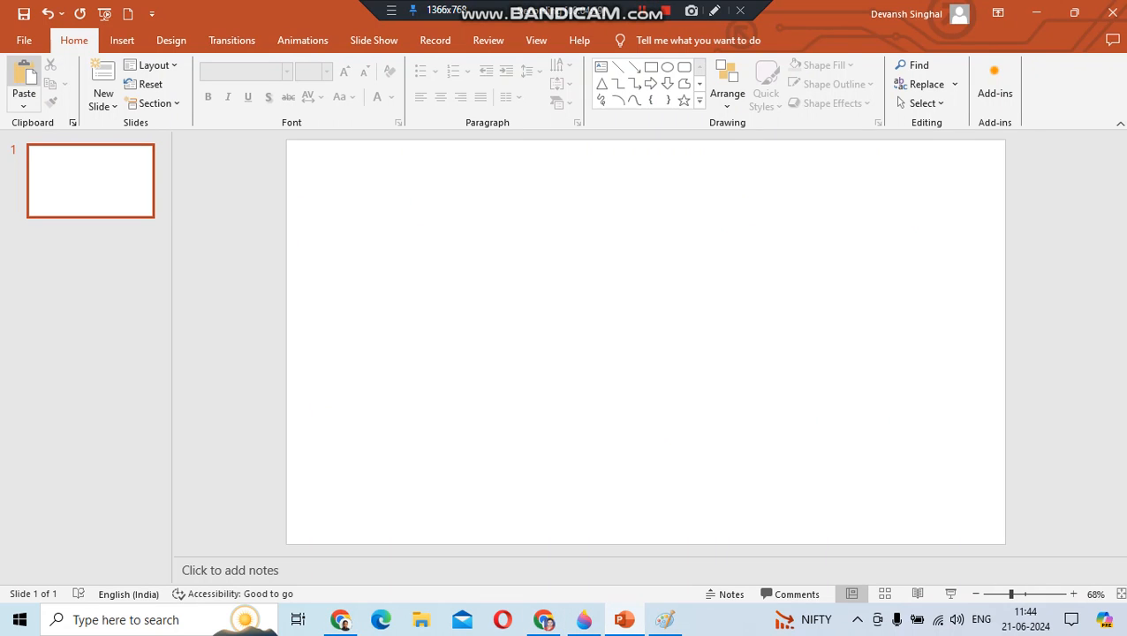
pyautogui.click(24, 78)
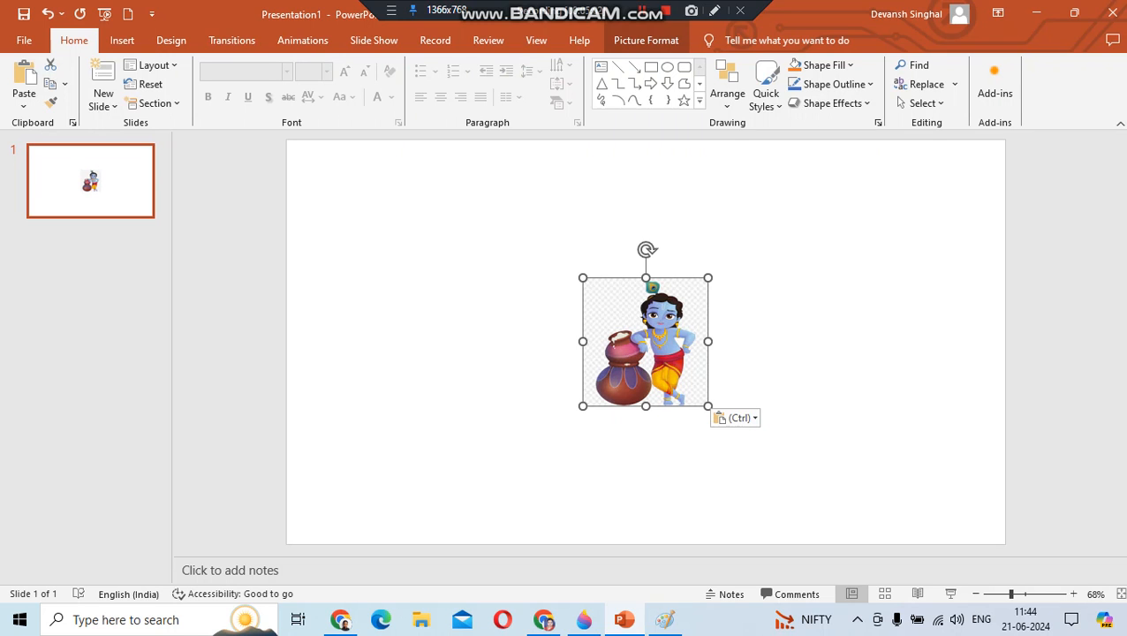
# Enlarge the Krishna picture to about 19 cm high and 19.6 cm wide and position it to fill the slide's height
pyautogui.moveTo(583, 406); pyautogui.dragTo(390, 603)
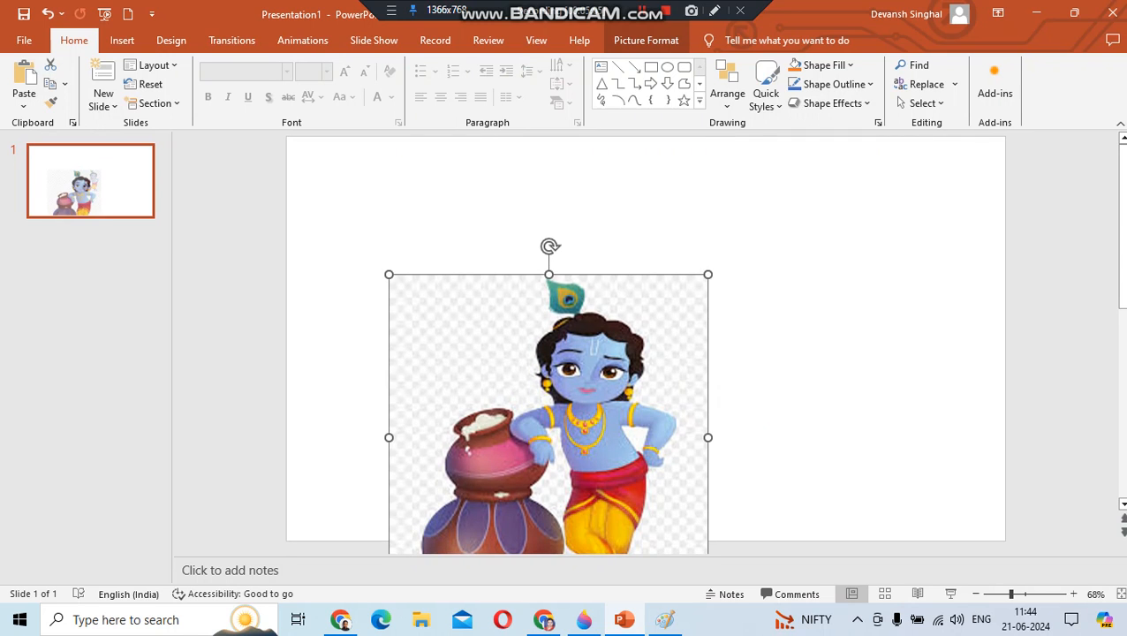
pyautogui.moveTo(549, 415); pyautogui.dragTo(562, 318)
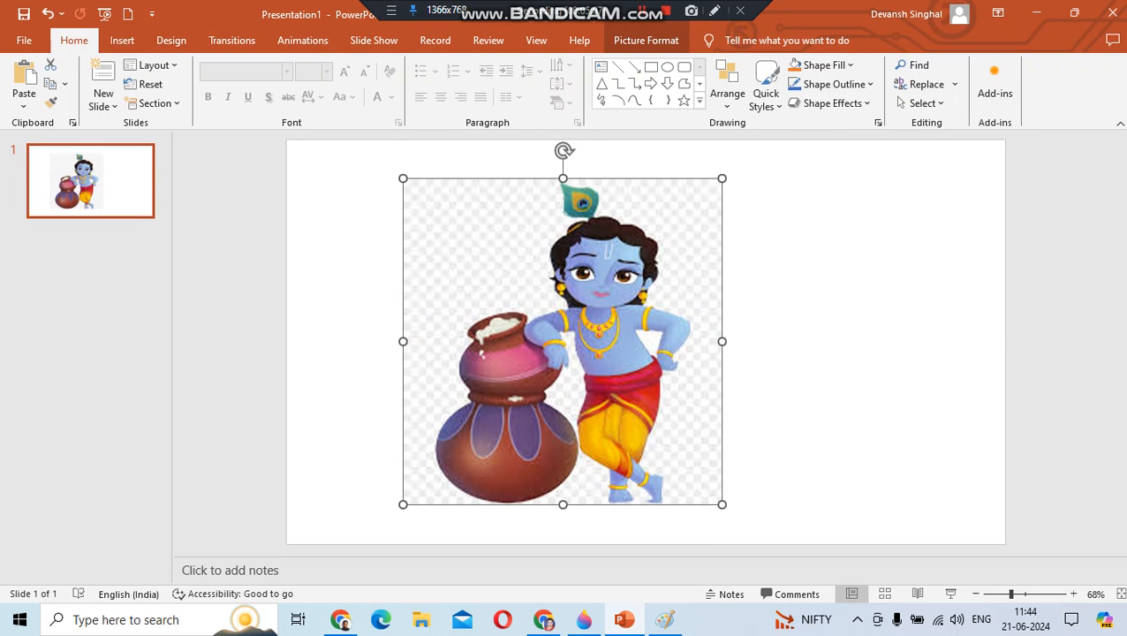
pyautogui.moveTo(722, 341); pyautogui.dragTo(819, 341)
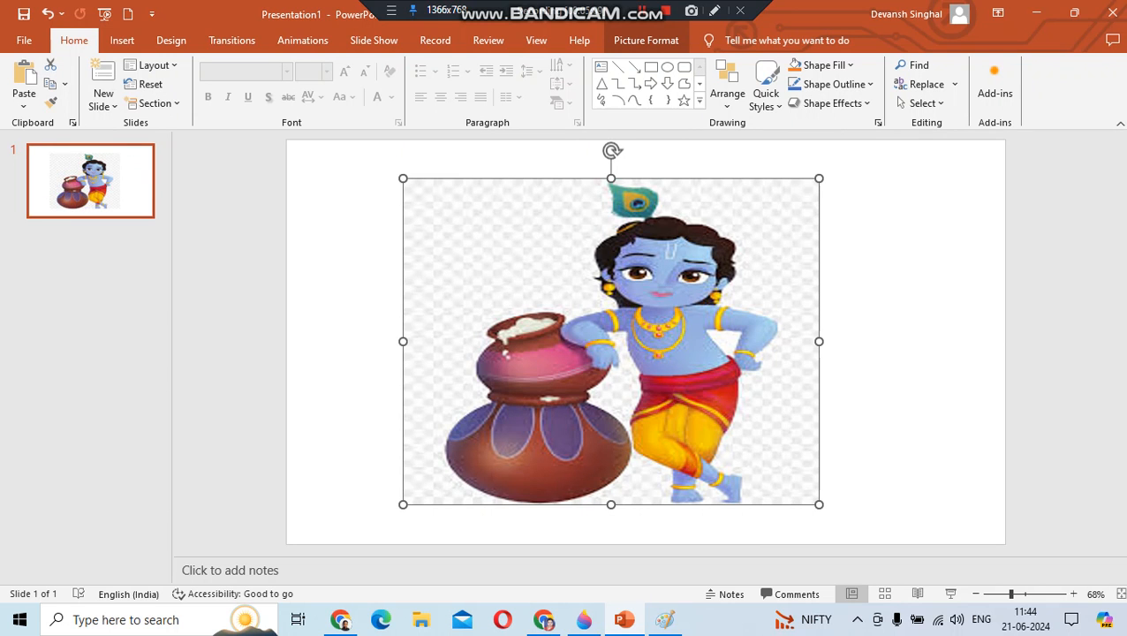
pyautogui.moveTo(612, 505); pyautogui.dragTo(612, 581)
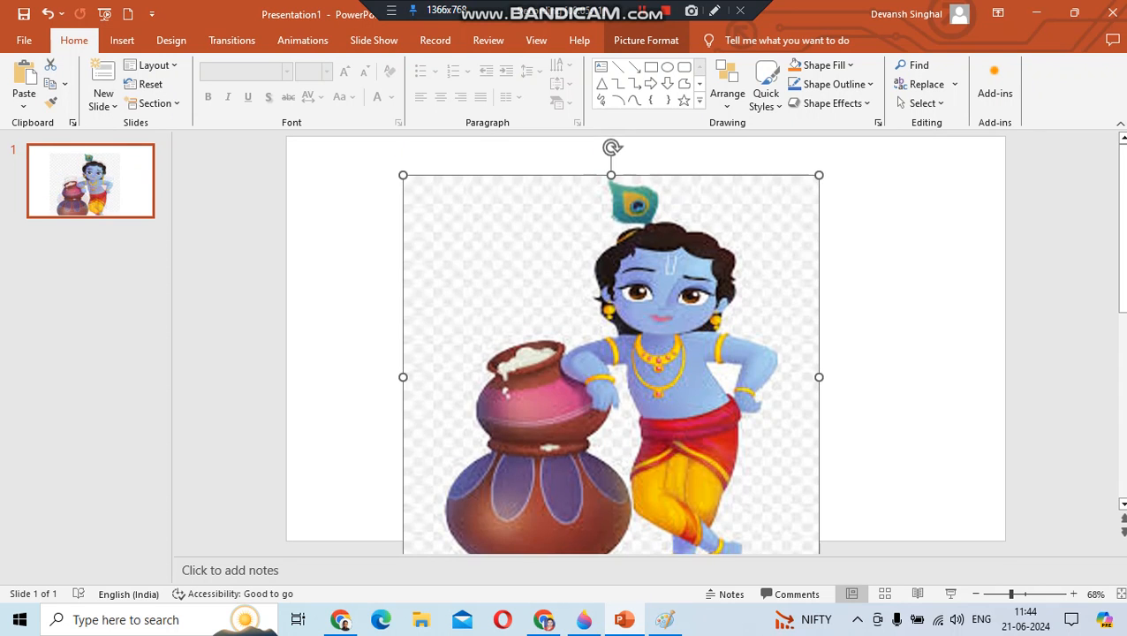
pyautogui.moveTo(610, 380); pyautogui.dragTo(608, 340)
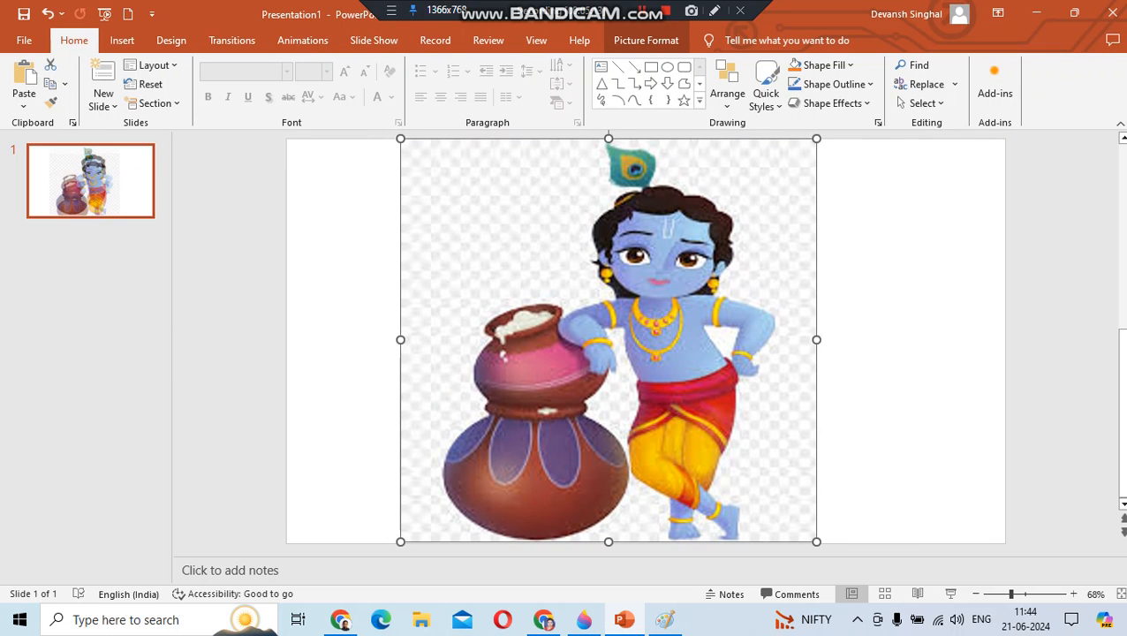
# Remove the checkered background from the Krishna picture, extending the kept area to include the feather, the pots and the feet
pyautogui.click(646, 40)
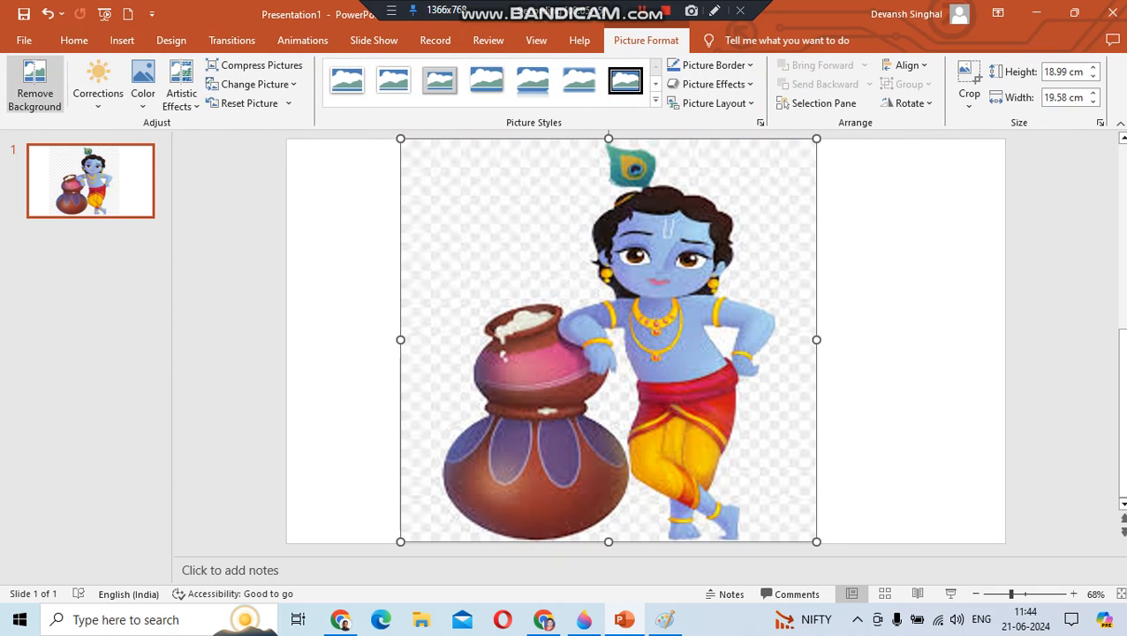
pyautogui.click(35, 85)
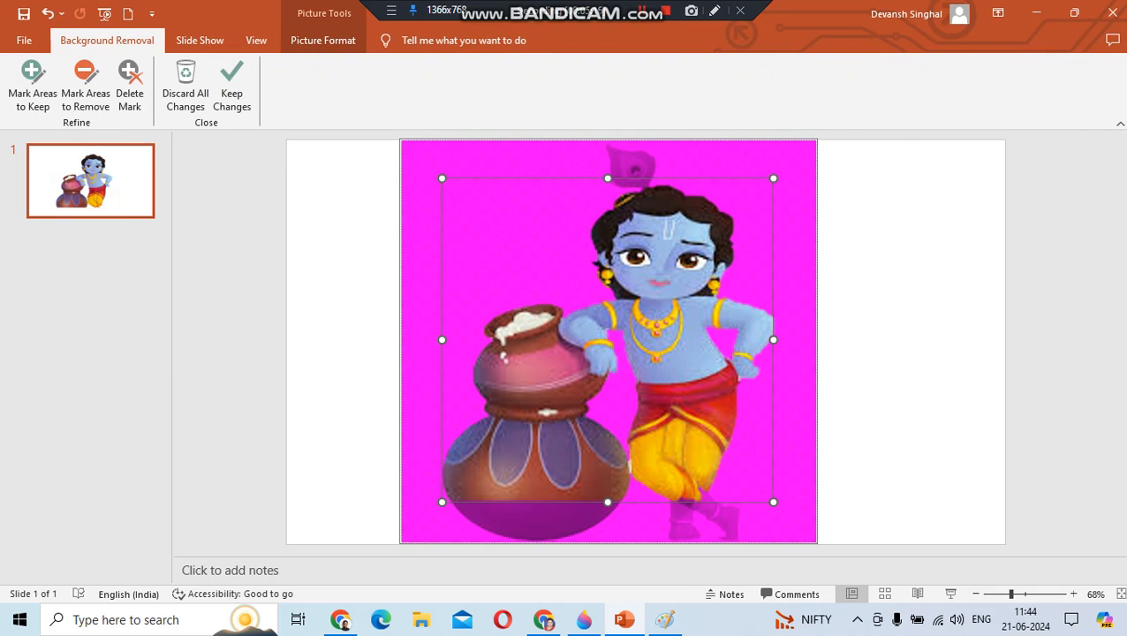
pyautogui.moveTo(608, 178); pyautogui.dragTo(608, 142)
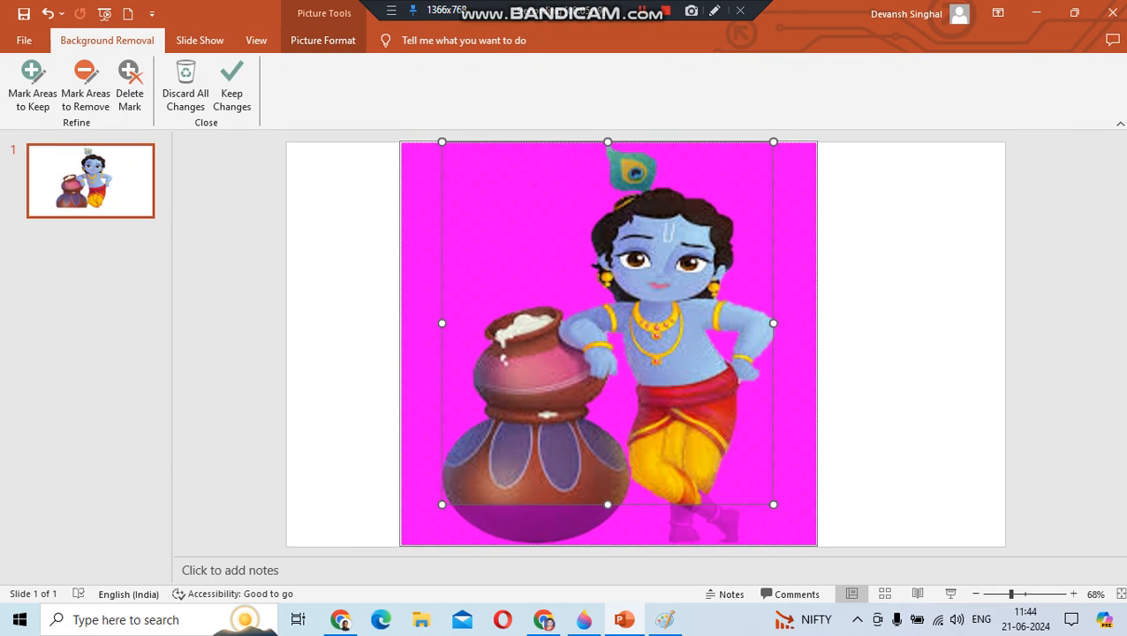
pyautogui.moveTo(442, 323); pyautogui.dragTo(400, 323)
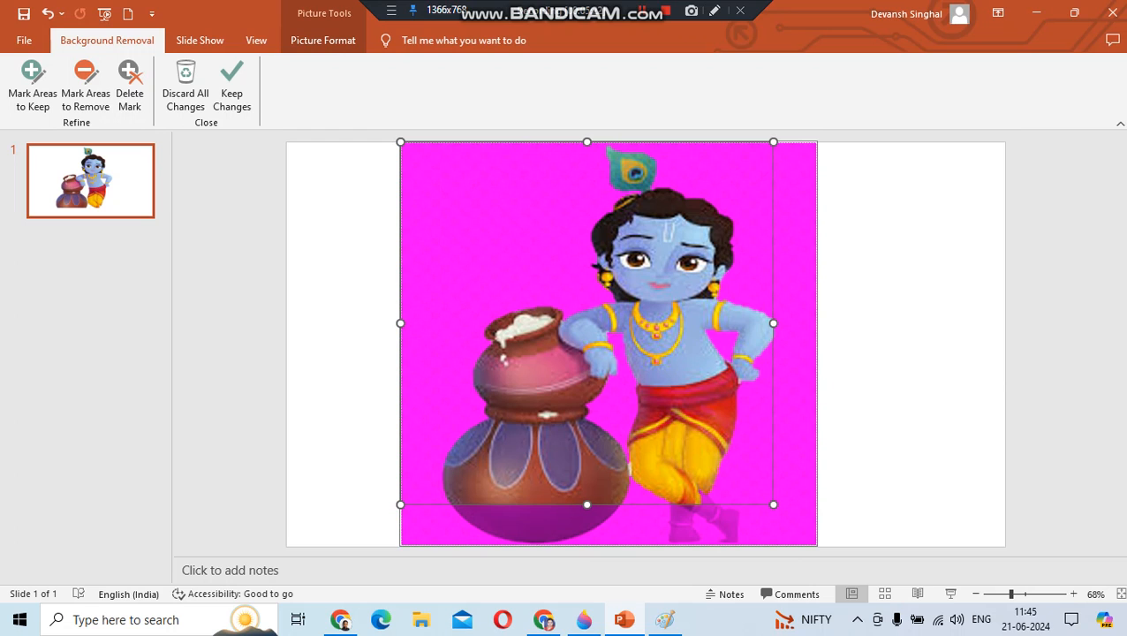
pyautogui.moveTo(586, 505); pyautogui.dragTo(586, 545)
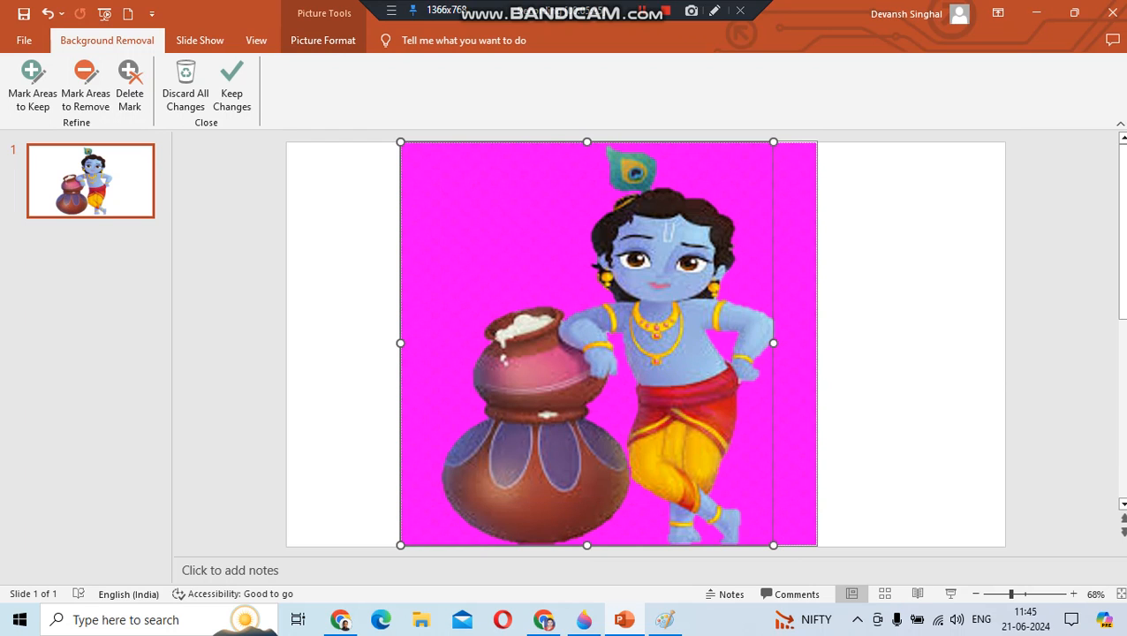
pyautogui.moveTo(773, 343); pyautogui.dragTo(817, 343)
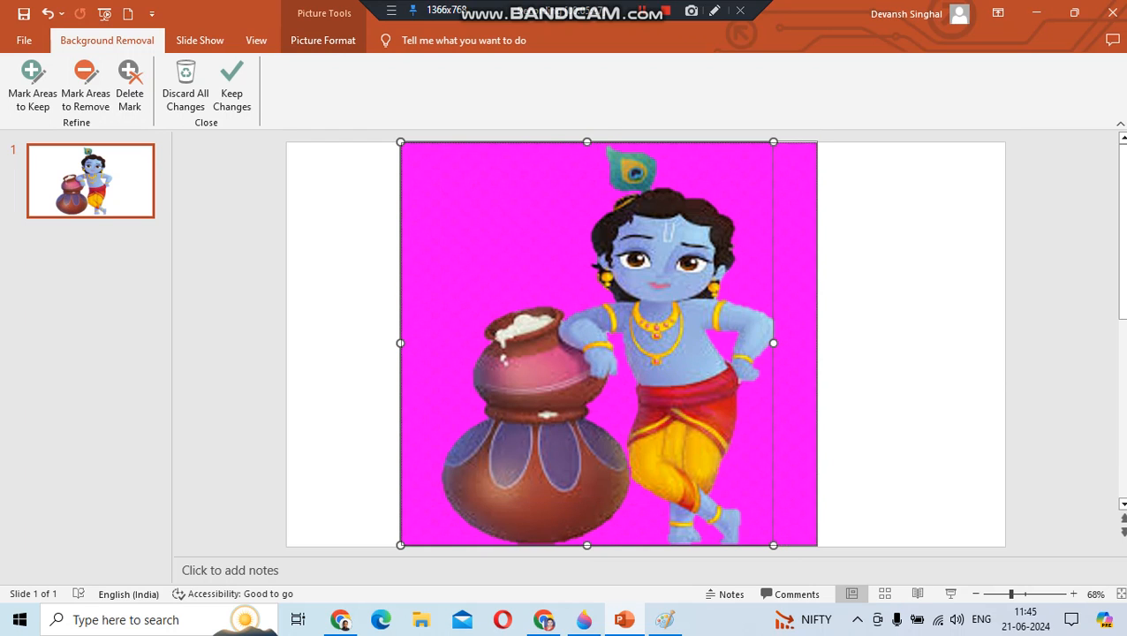
pyautogui.click(910, 343)
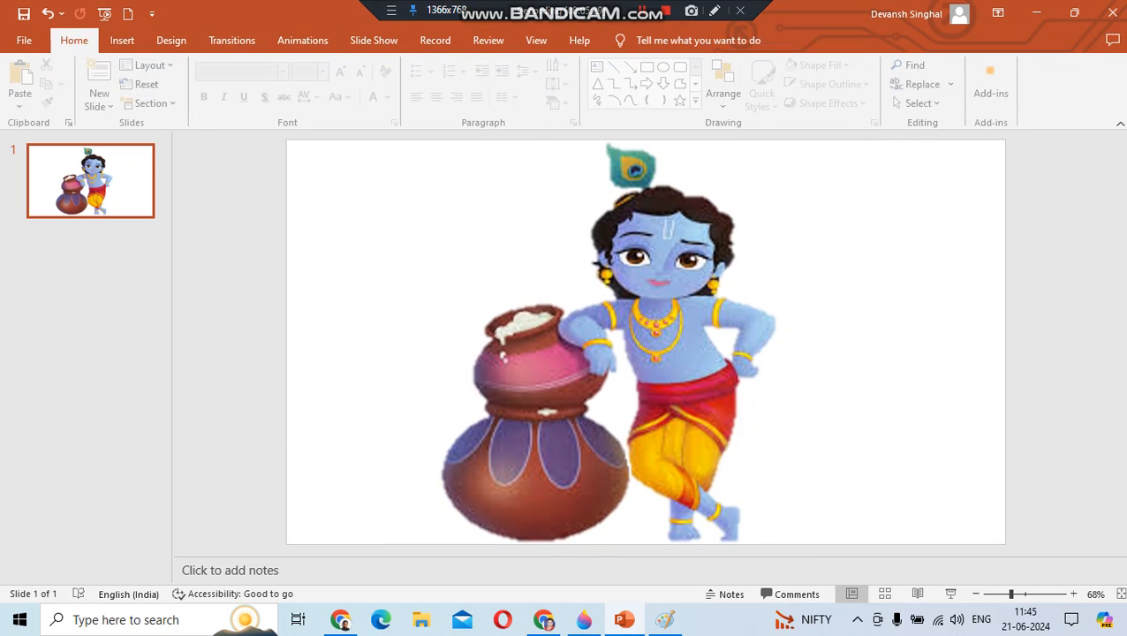
# Copy the background-free Krishna picture and switch to Paint 3D
pyautogui.click(608, 343)
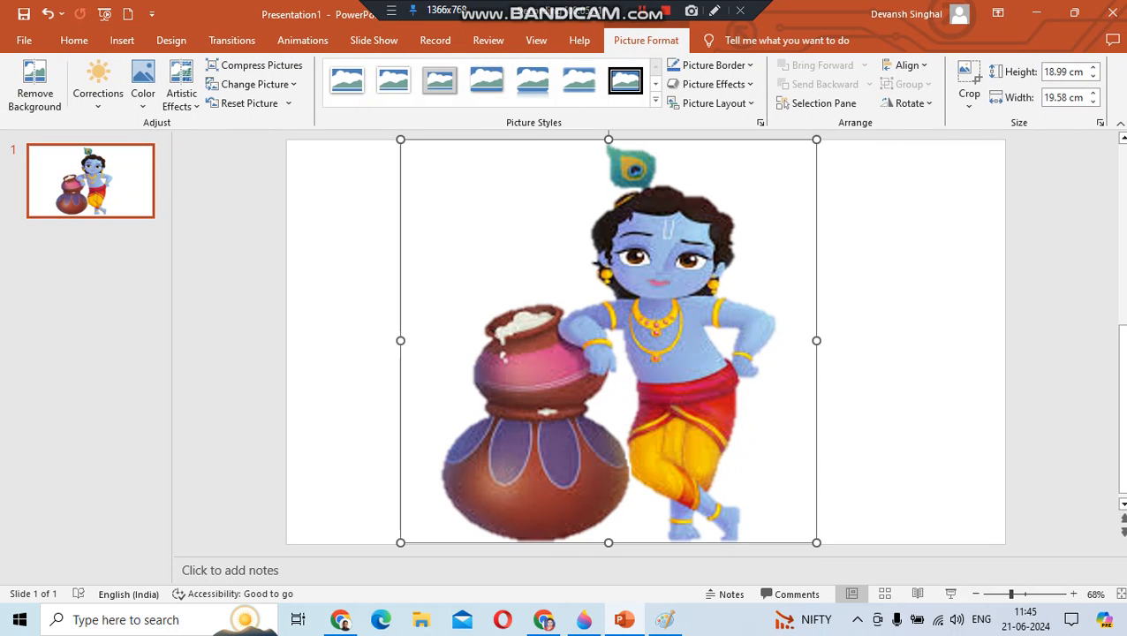
pyautogui.click(74, 39)
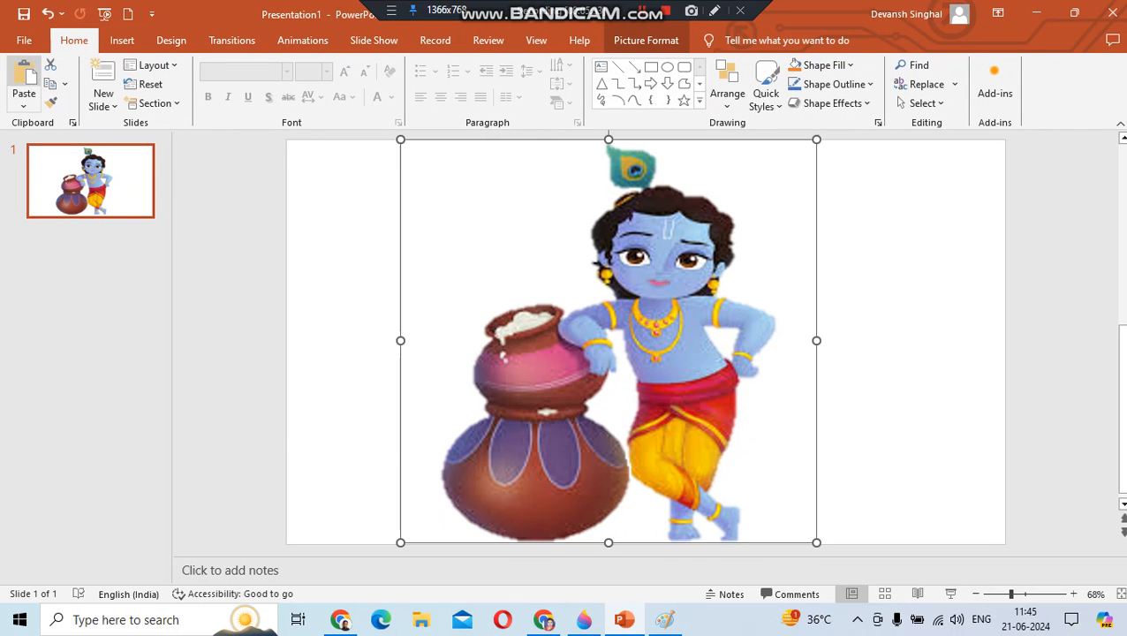
pyautogui.click(50, 83)
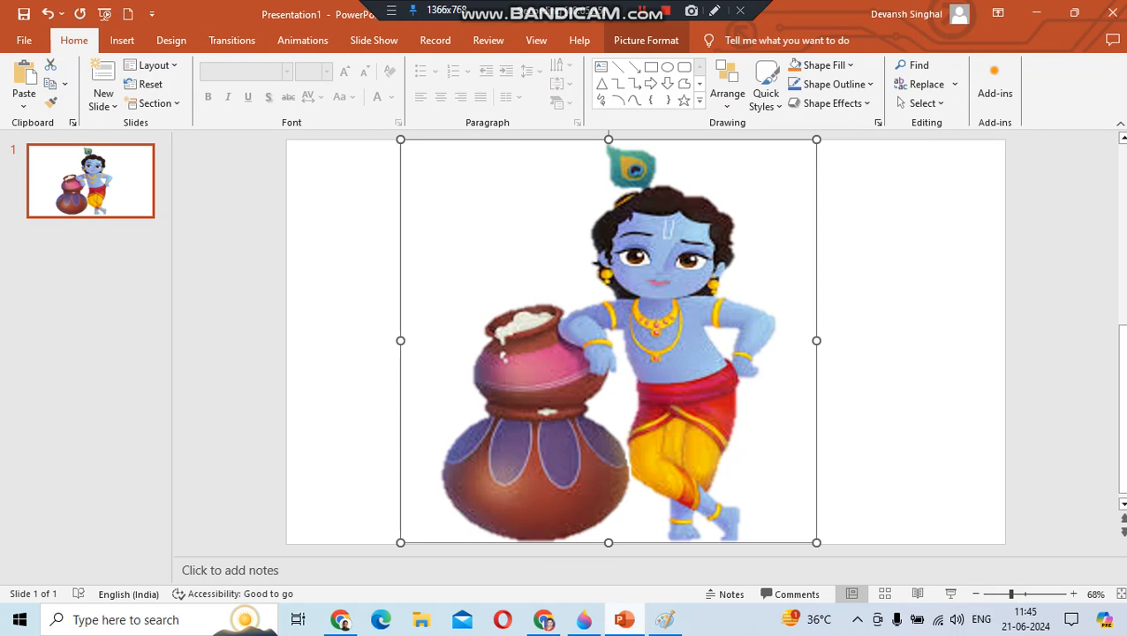
pyautogui.click(584, 619)
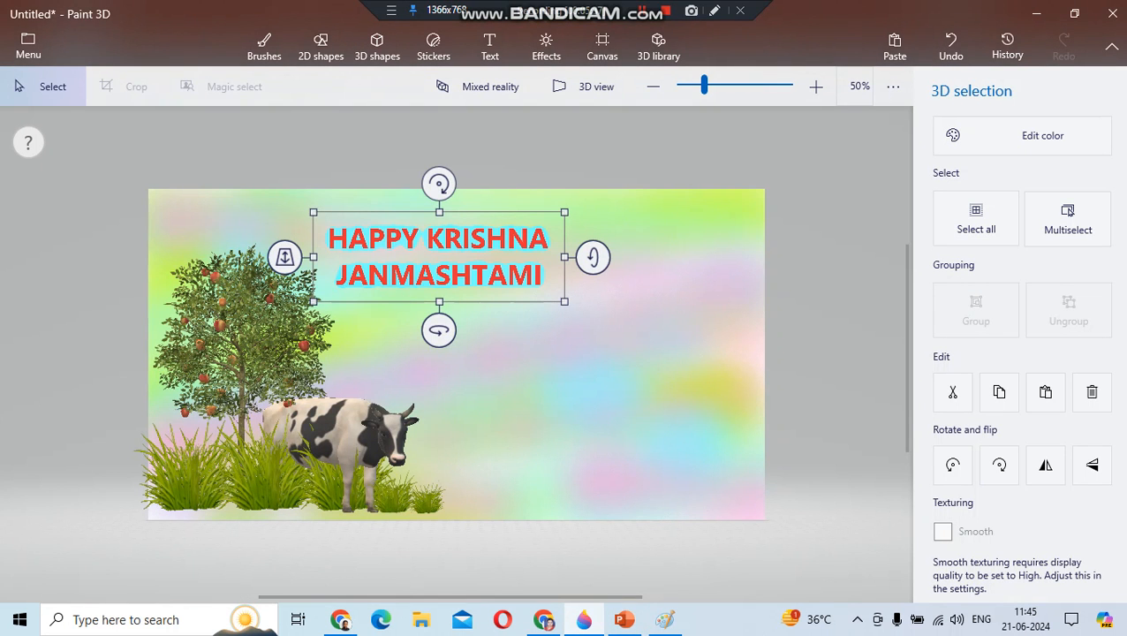
# Paste the Krishna picture at the right side of the painted background, enlarged to 590 by 726 px
pyautogui.press('Escape')
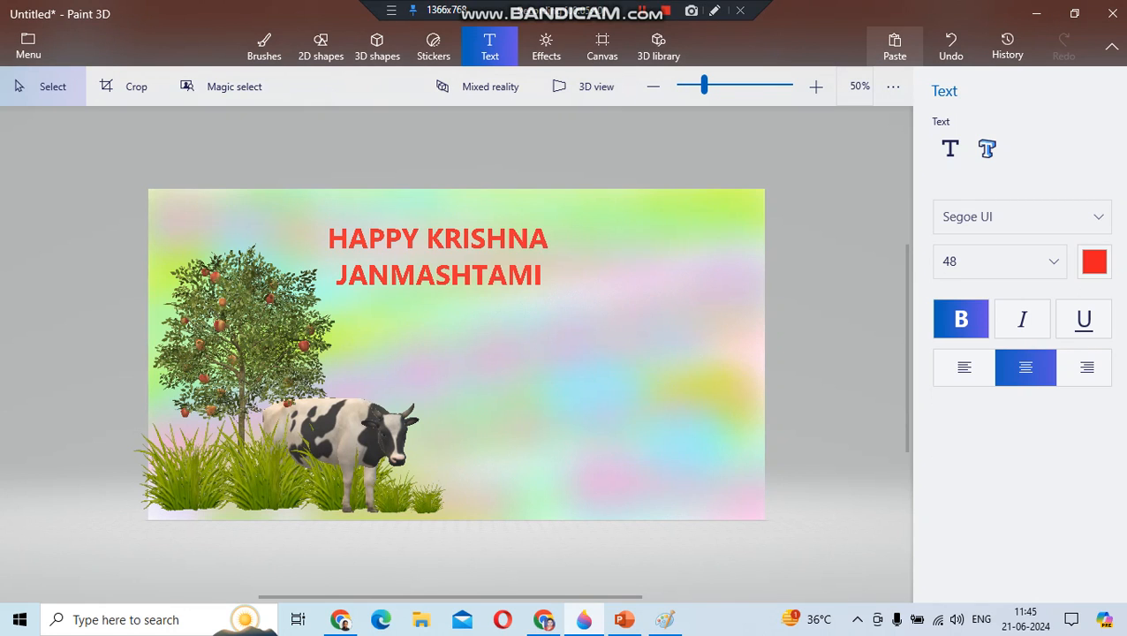
pyautogui.click(895, 46)
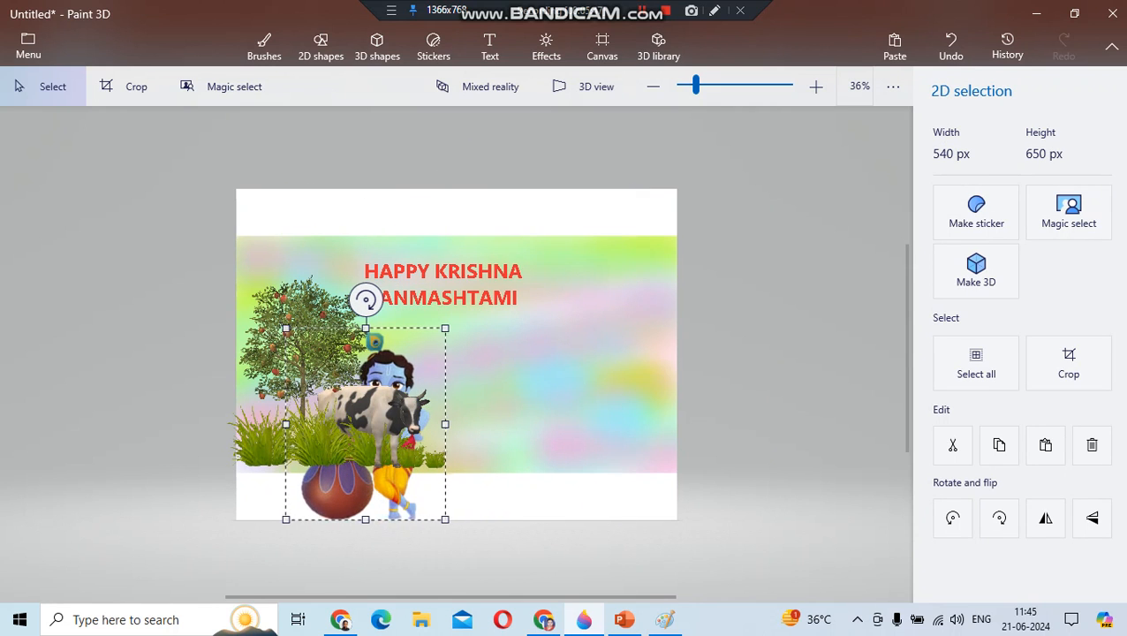
pyautogui.moveTo(366, 425); pyautogui.dragTo(586, 378)
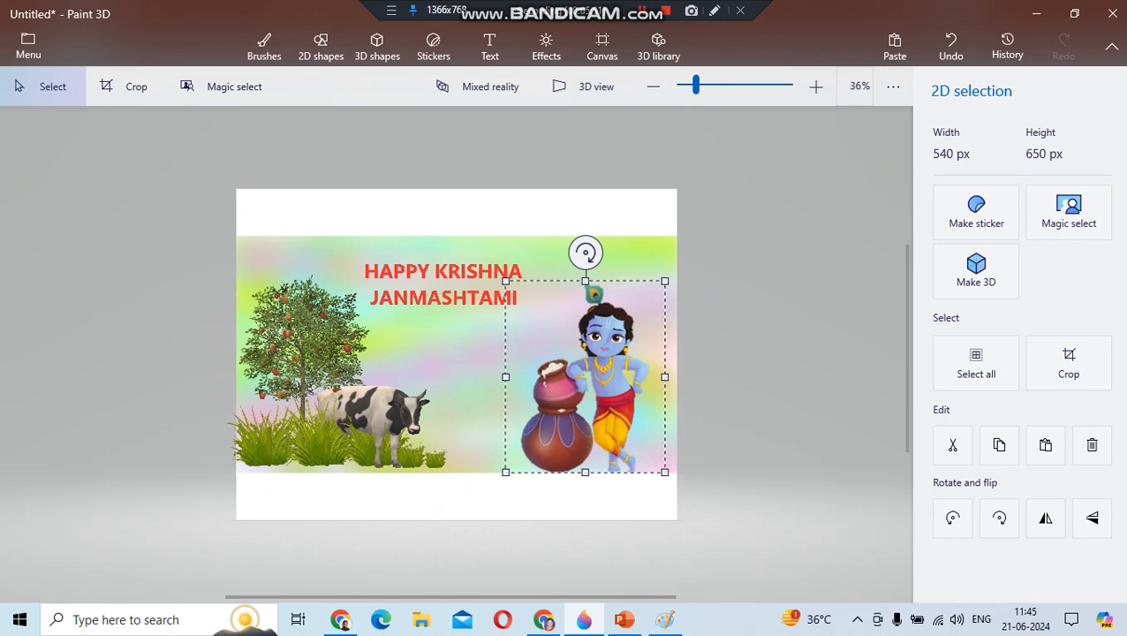
pyautogui.moveTo(505, 281); pyautogui.dragTo(490, 259)
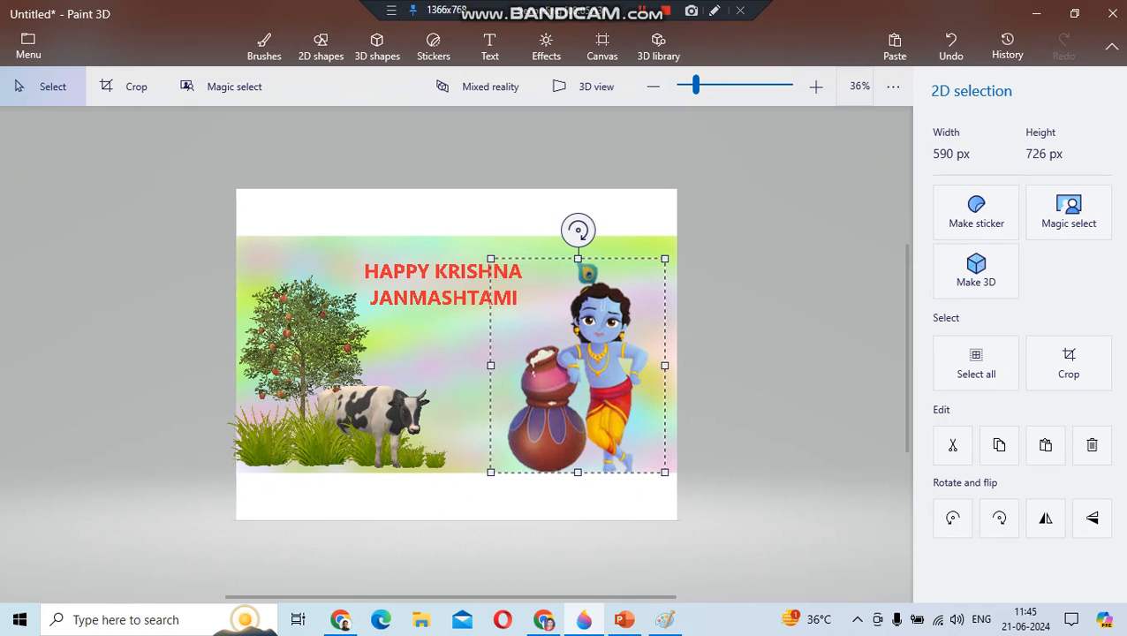
# Crop the canvas to trim the white strips above and below the painted background
pyautogui.click(602, 46)
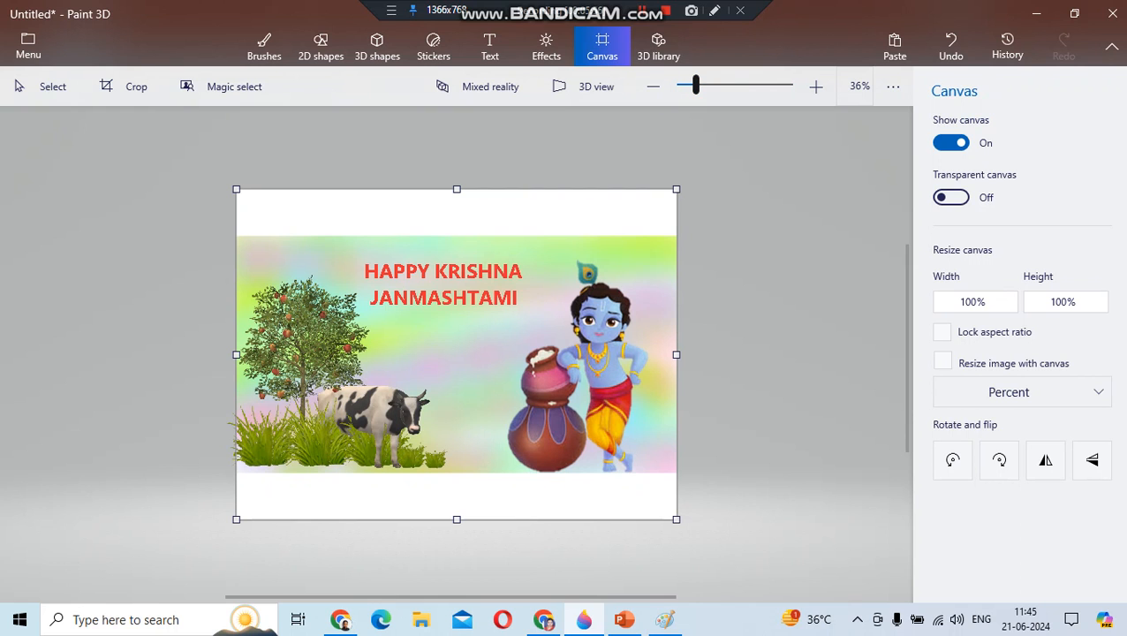
pyautogui.moveTo(697, 86)
pyautogui.mouseDown()
pyautogui.moveTo(710, 85)
pyautogui.moveTo(700, 86)
pyautogui.mouseUp()
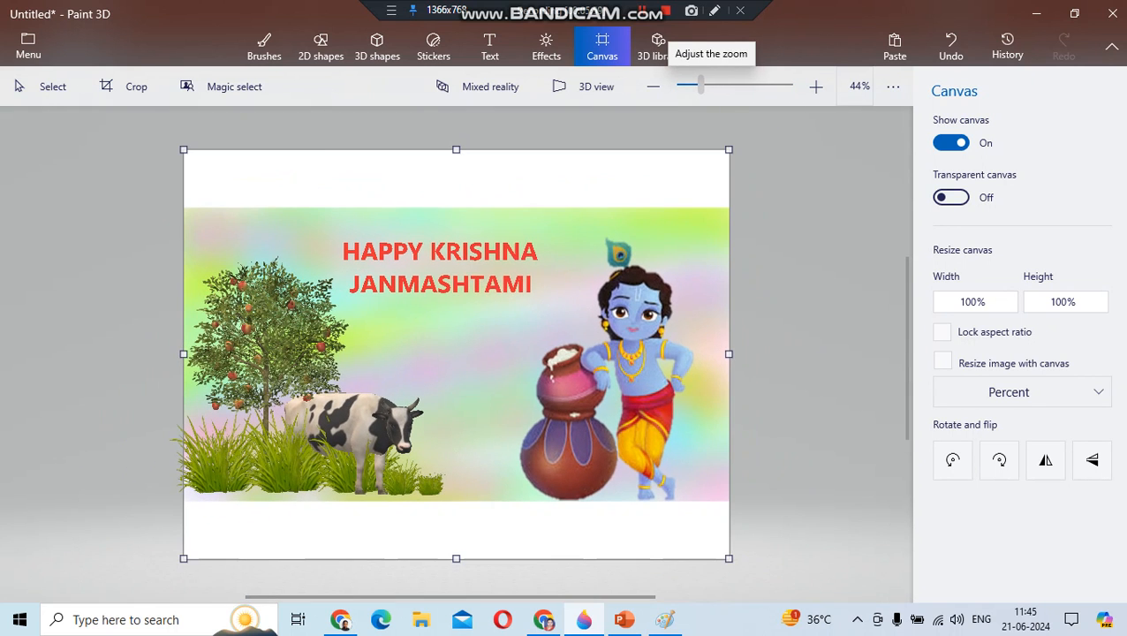
pyautogui.moveTo(456, 150); pyautogui.dragTo(455, 210)
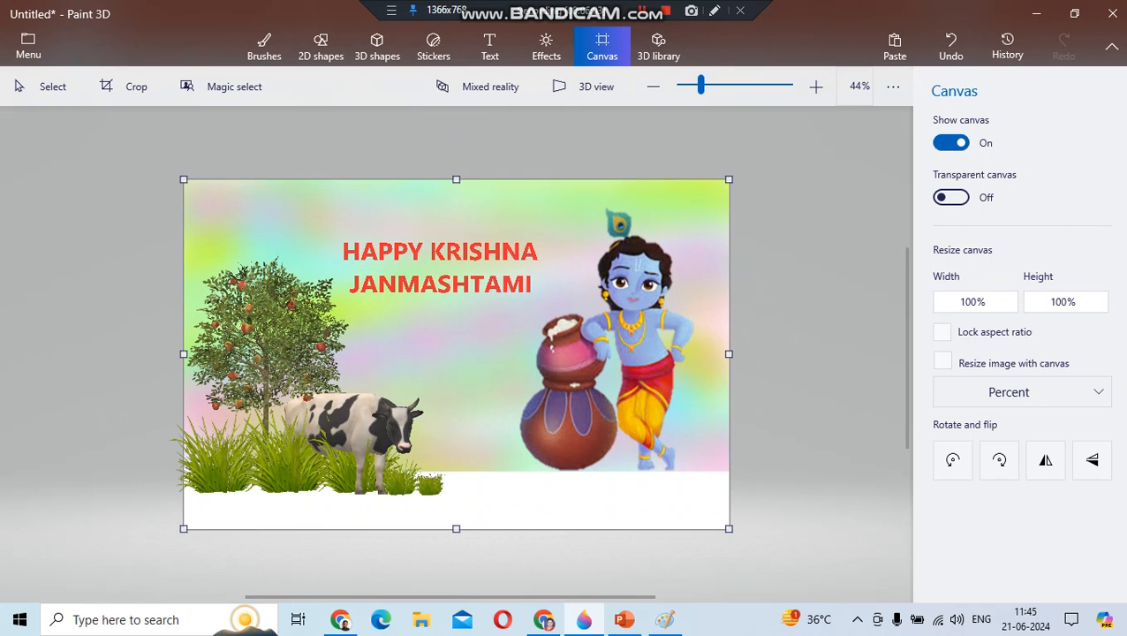
pyautogui.moveTo(456, 528); pyautogui.dragTo(456, 490)
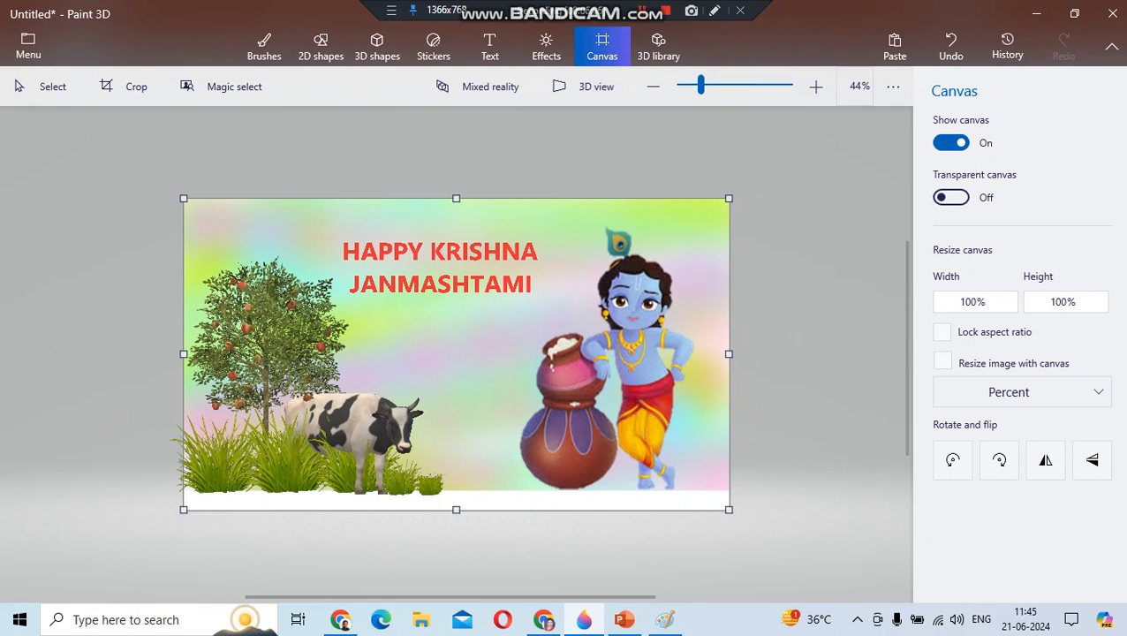
pyautogui.moveTo(701, 86); pyautogui.dragTo(714, 86)
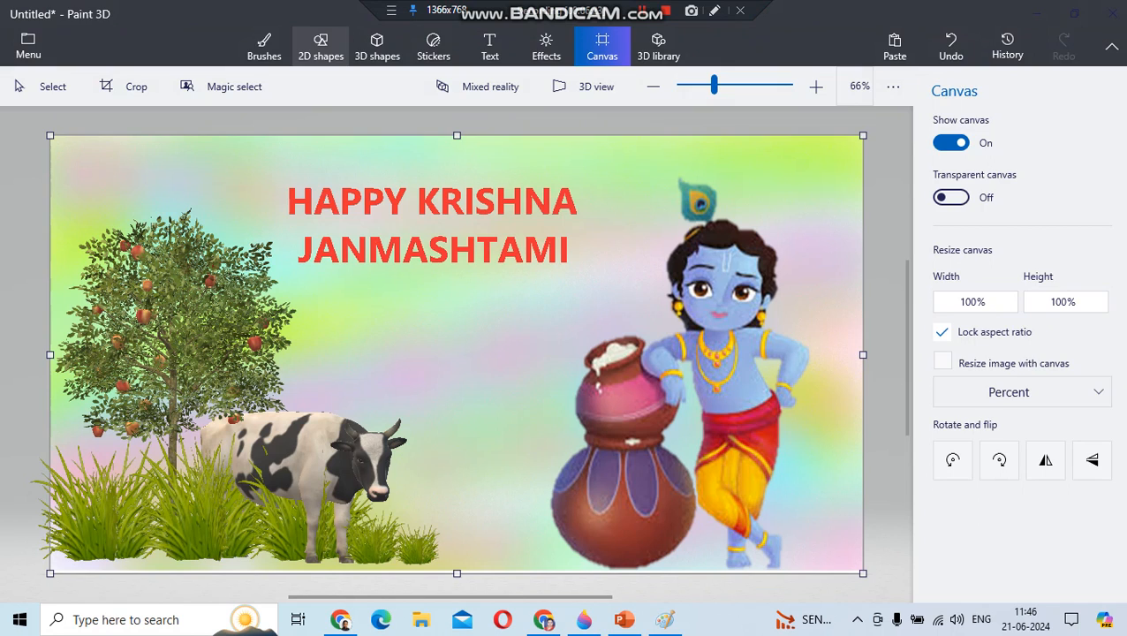
# Draw a small five-pointed star on the lower clay pot with a solid yellow fill and a solid yellow outline
pyautogui.click(321, 46)
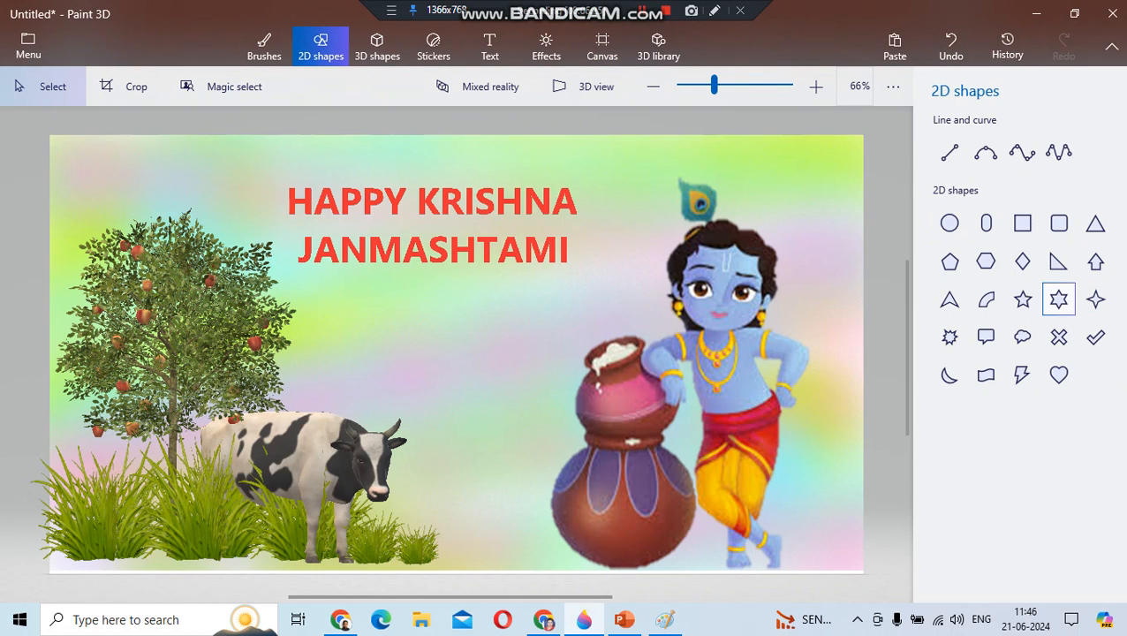
pyautogui.click(1022, 299)
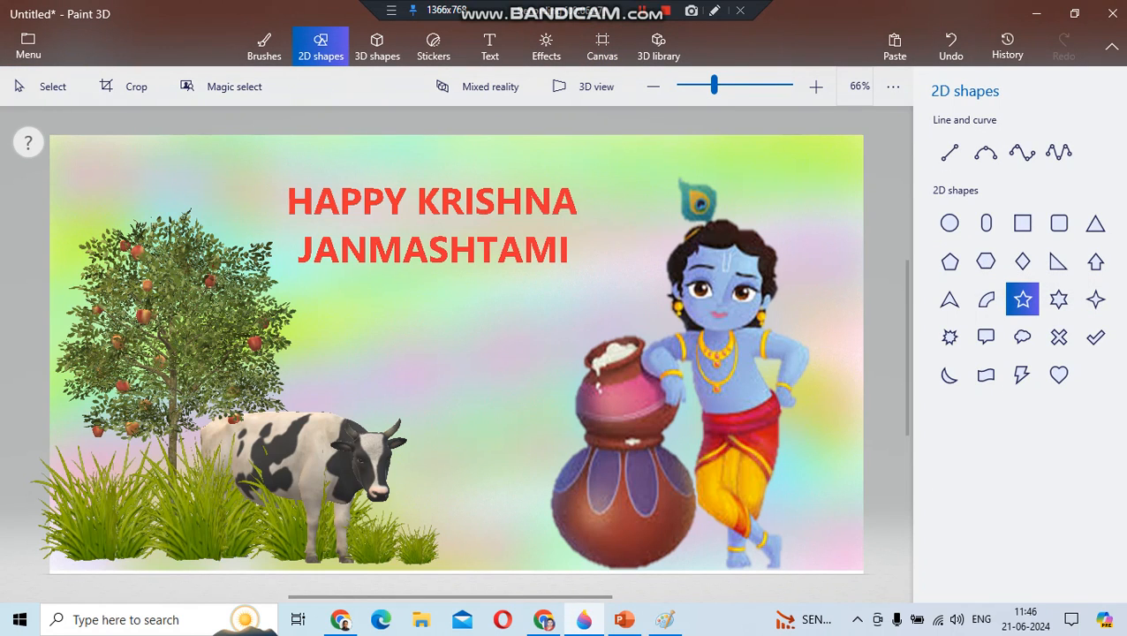
pyautogui.moveTo(585, 521)
pyautogui.mouseDown()
pyautogui.moveTo(633, 563)
pyautogui.moveTo(623, 536)
pyautogui.moveTo(605, 535)
pyautogui.mouseUp()
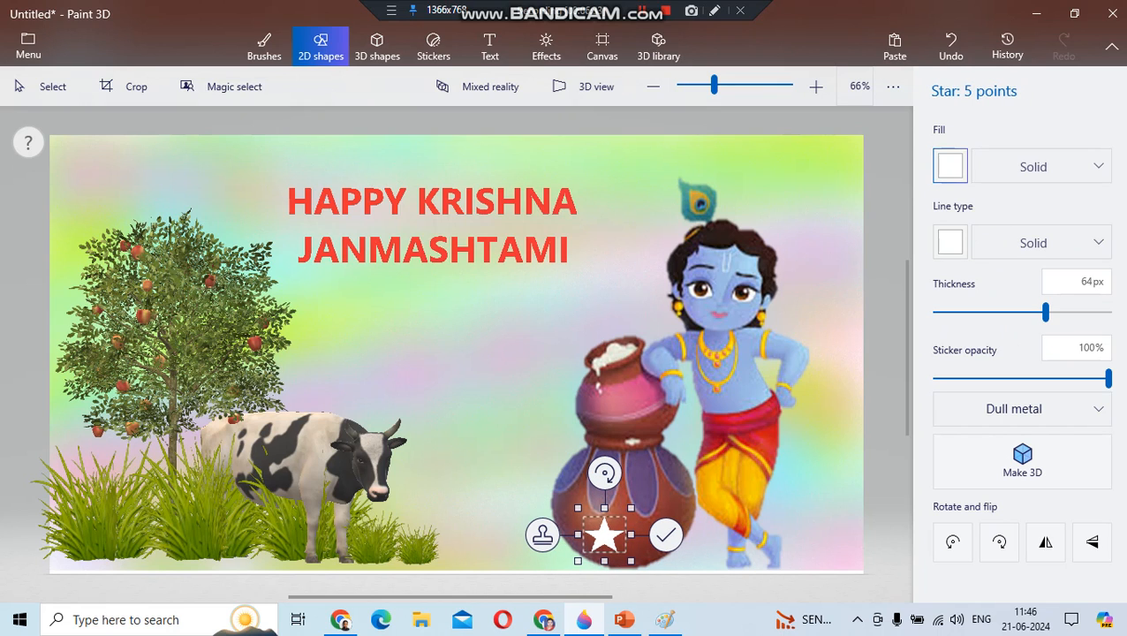
pyautogui.click(951, 166)
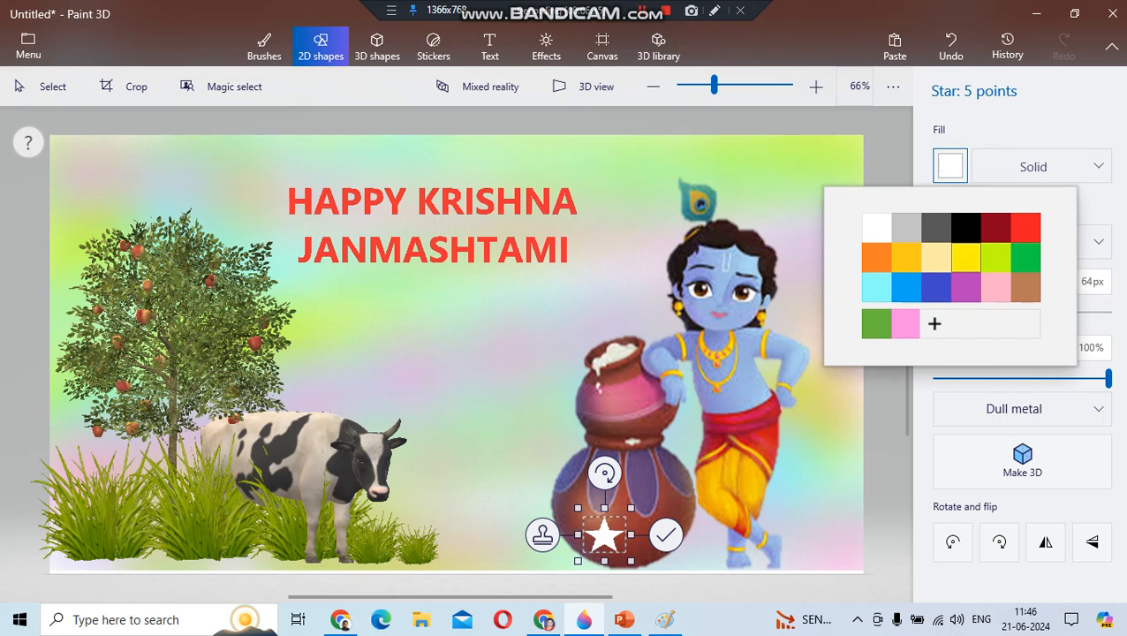
pyautogui.click(966, 257)
pyautogui.click(951, 242)
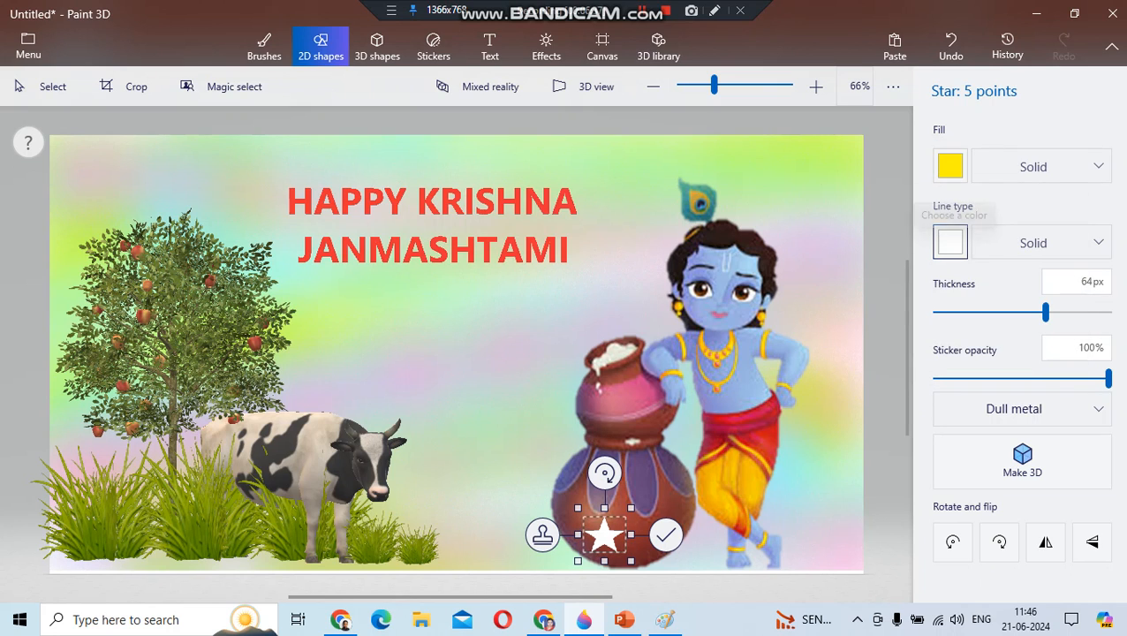
pyautogui.click(966, 333)
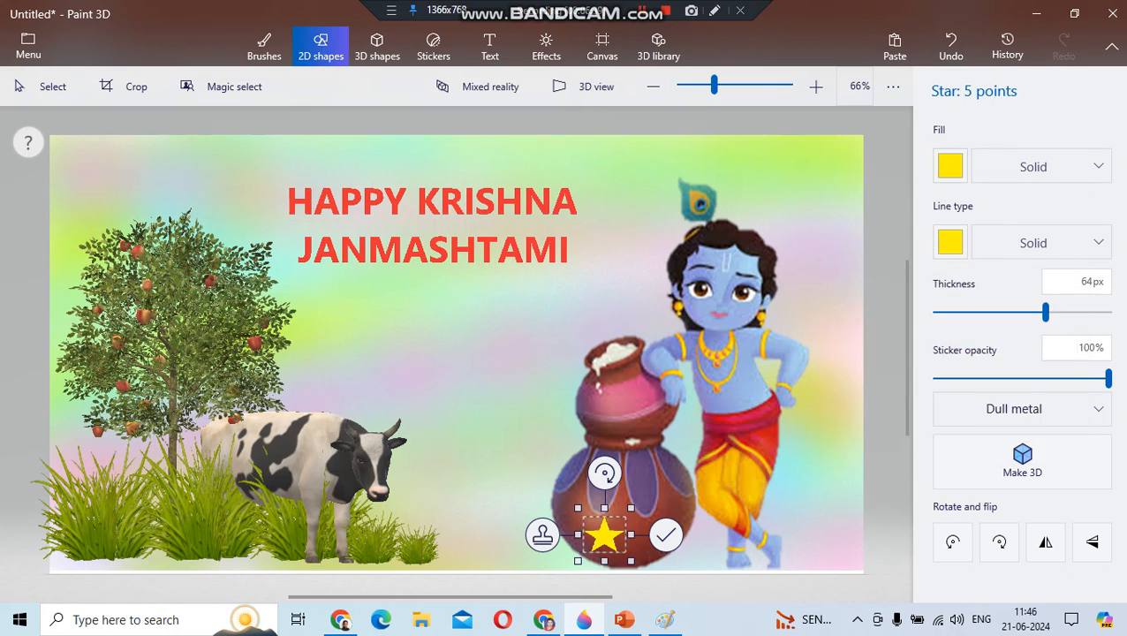